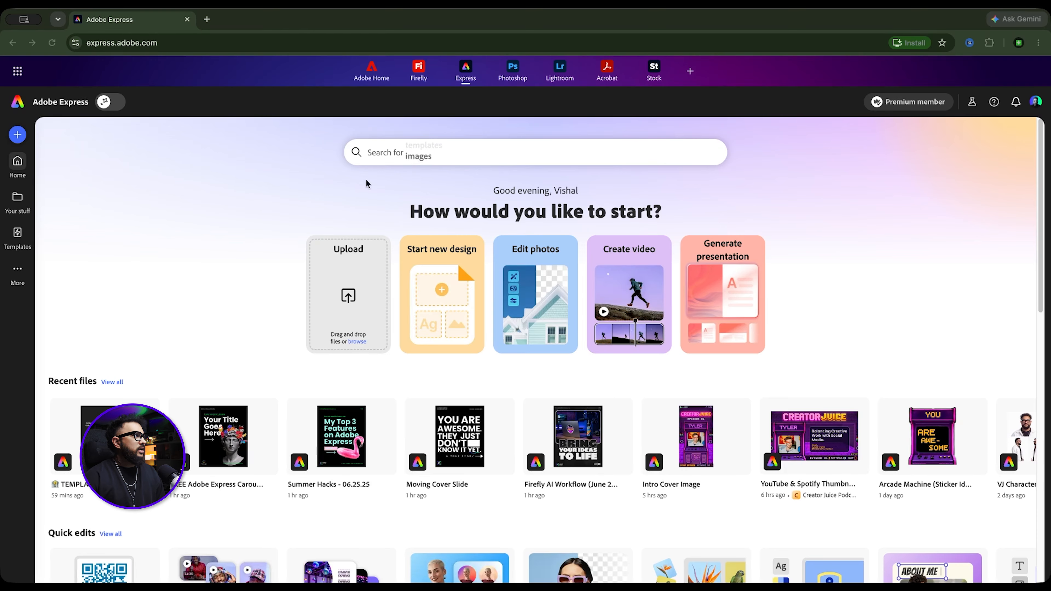
Go to the Brands library and open the existing Creator Juice brand
click(18, 271)
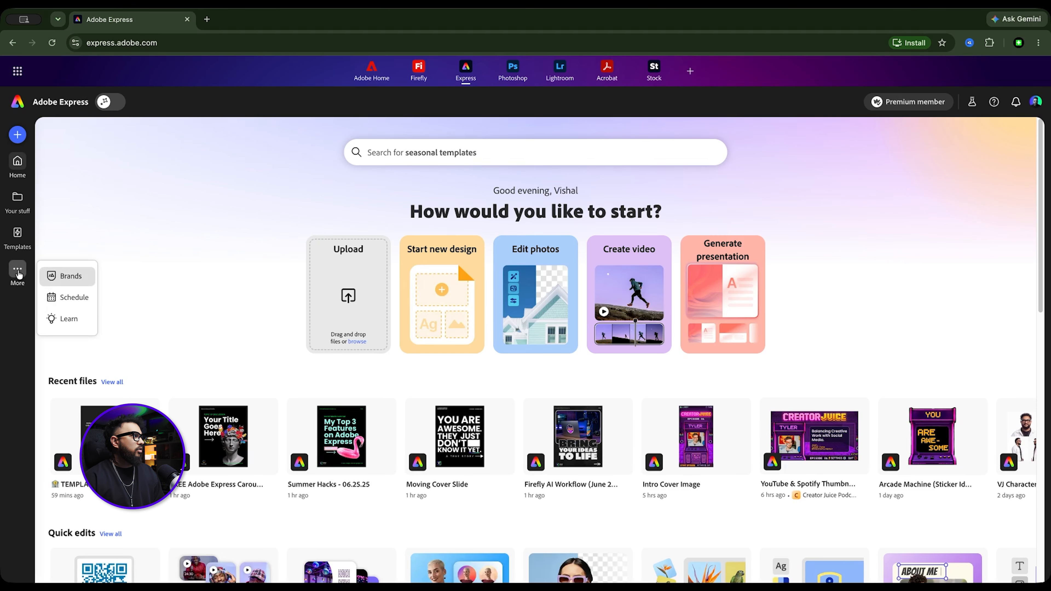
click(71, 277)
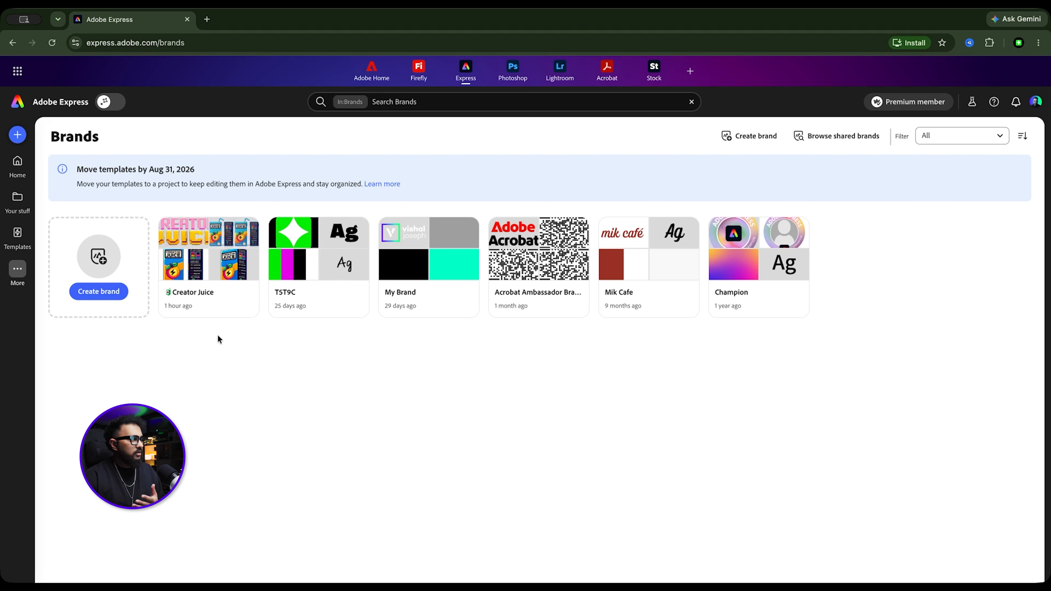
click(210, 297)
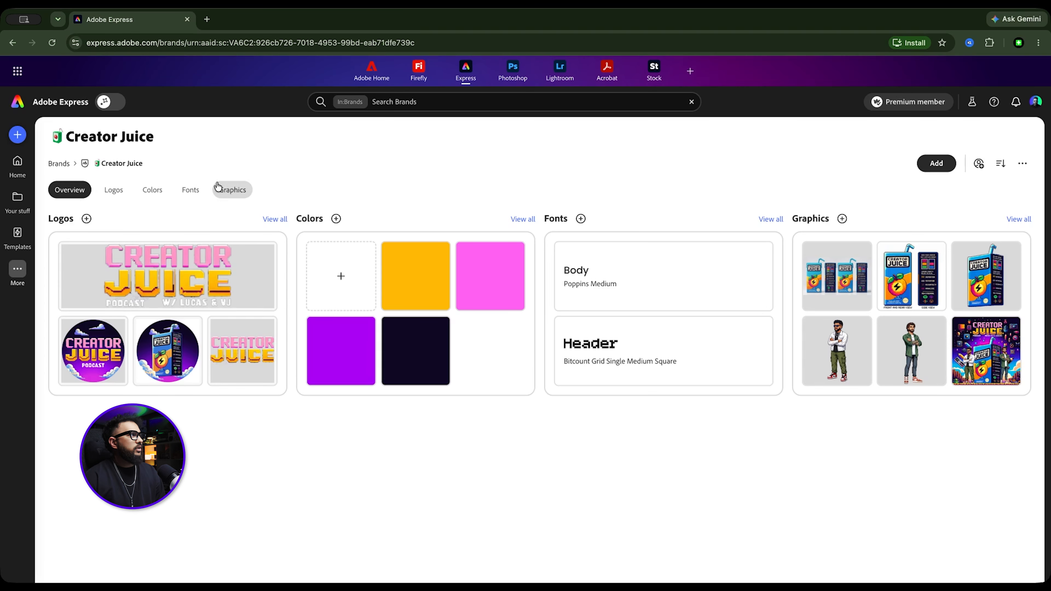
Review the brand's logos, colors, fonts and graphics, and return to the brands list
click(115, 191)
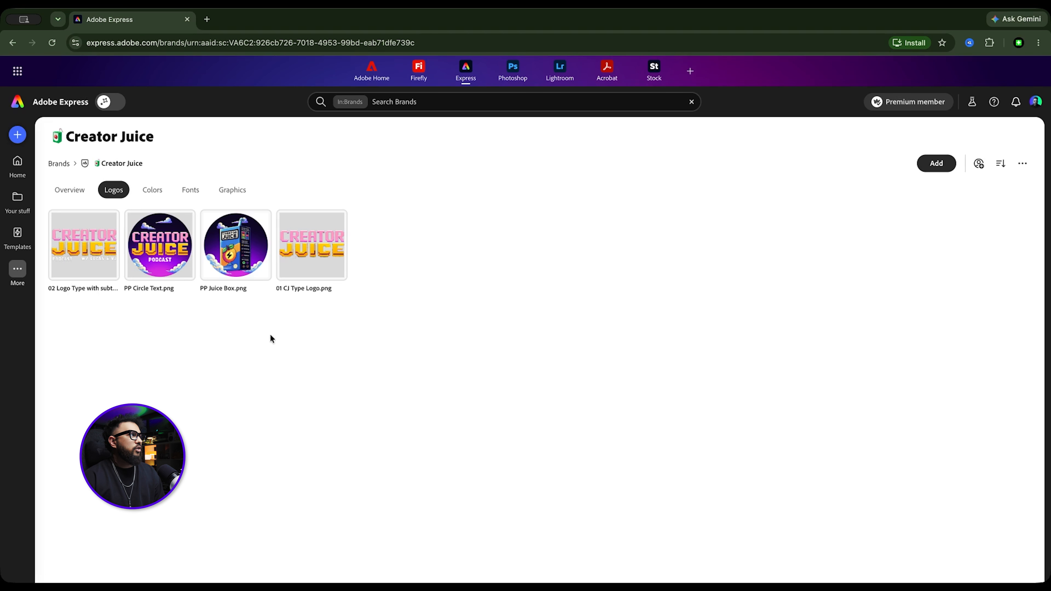
click(153, 189)
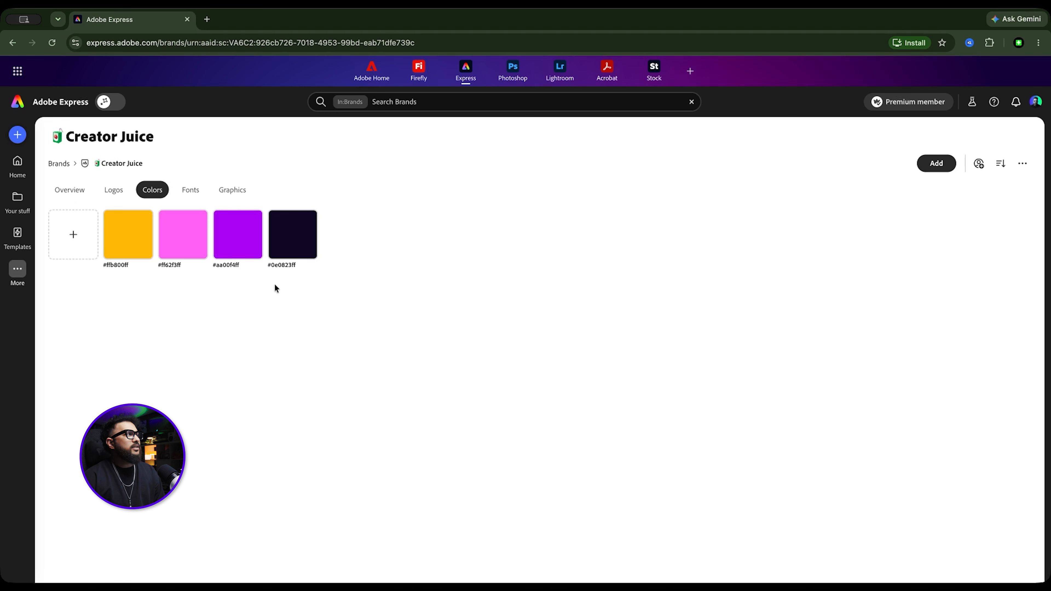
click(188, 190)
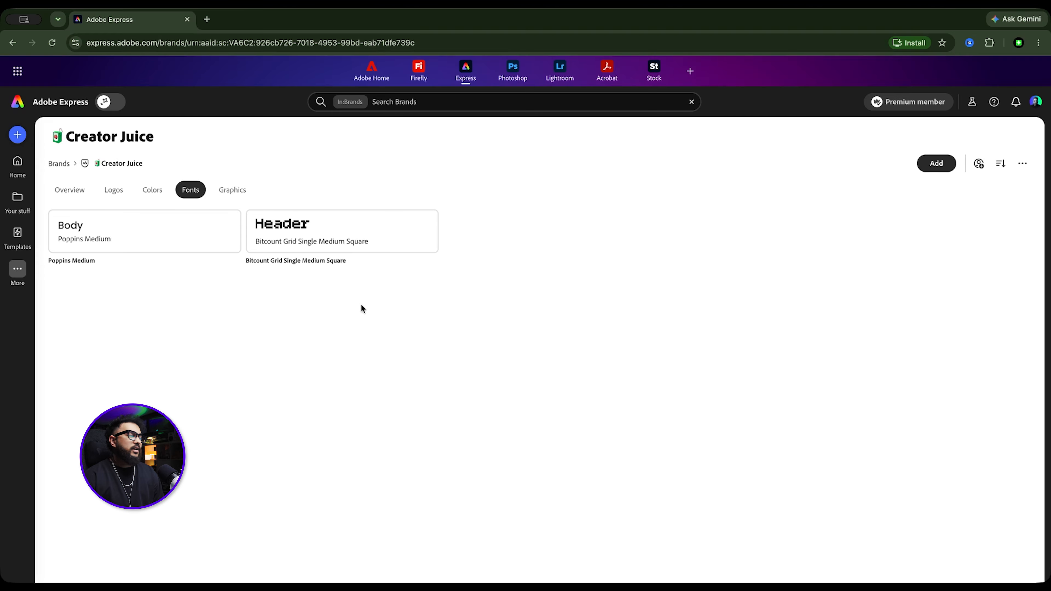
click(234, 194)
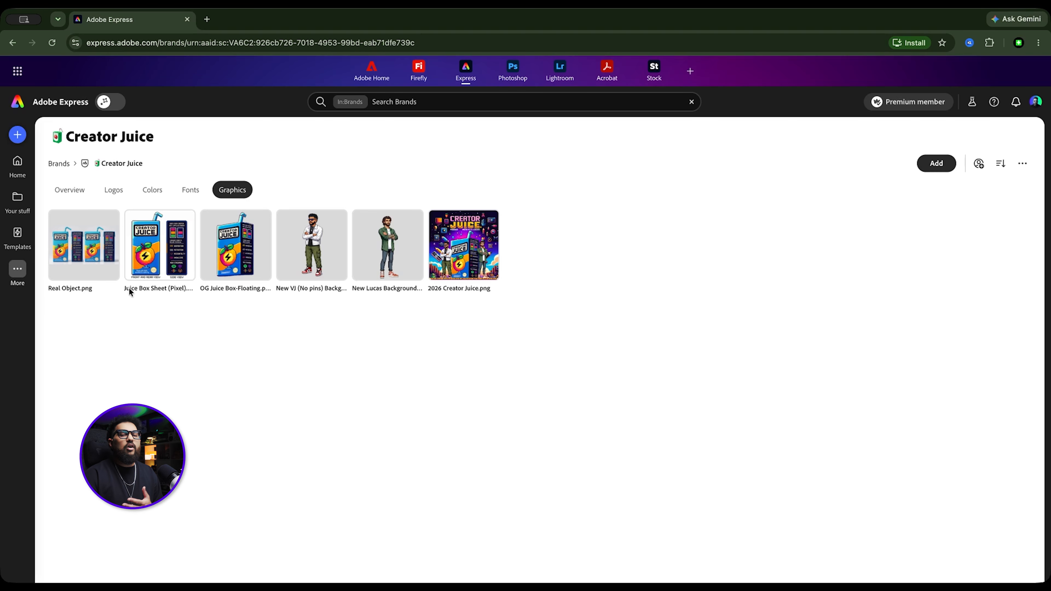
click(85, 162)
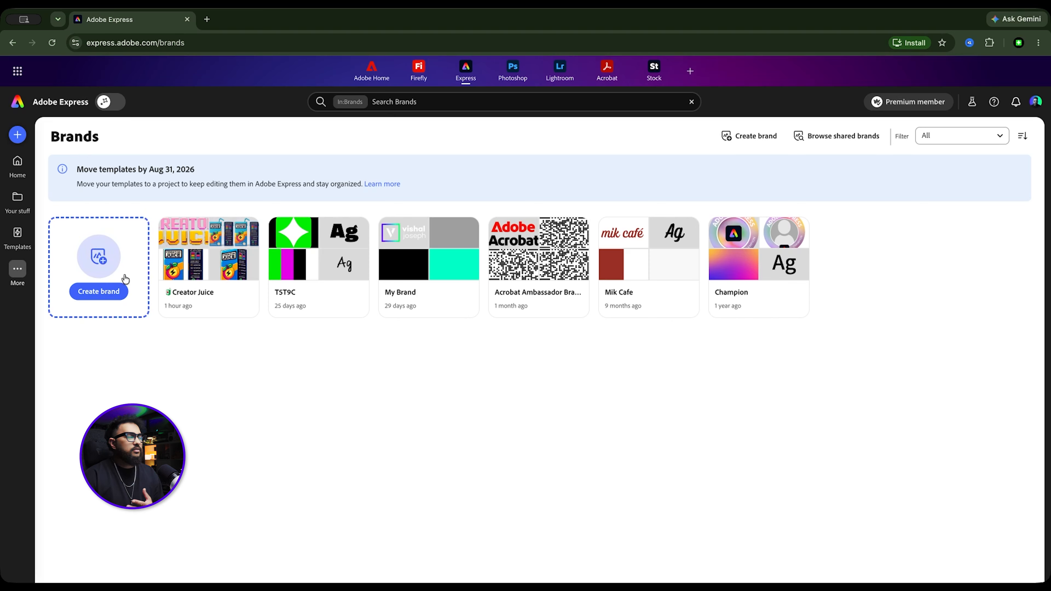
Begin a new brand with manual set up and name it Creator Juice
click(101, 292)
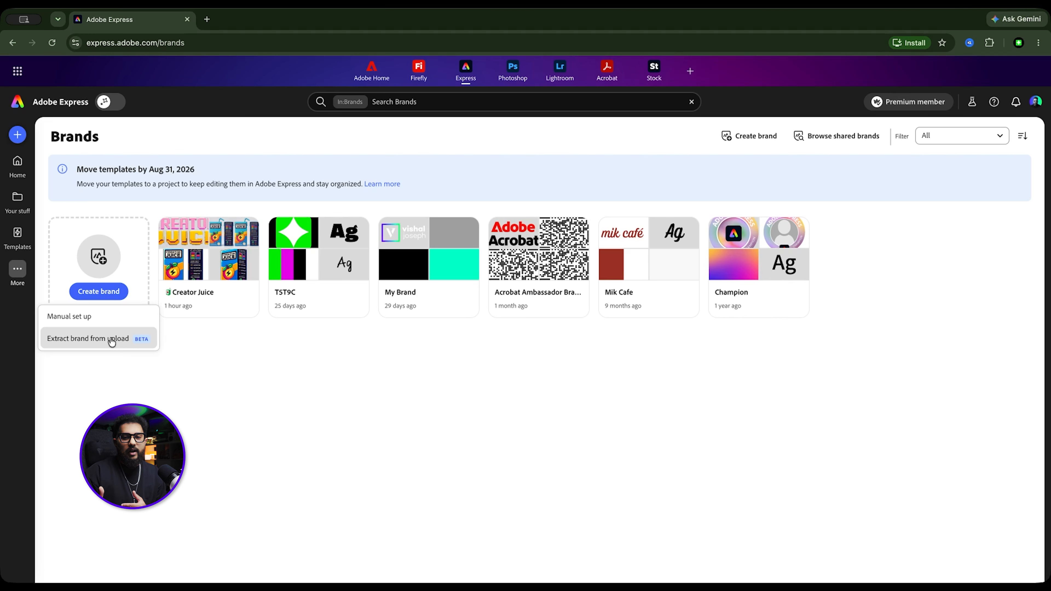
click(85, 318)
click(483, 302)
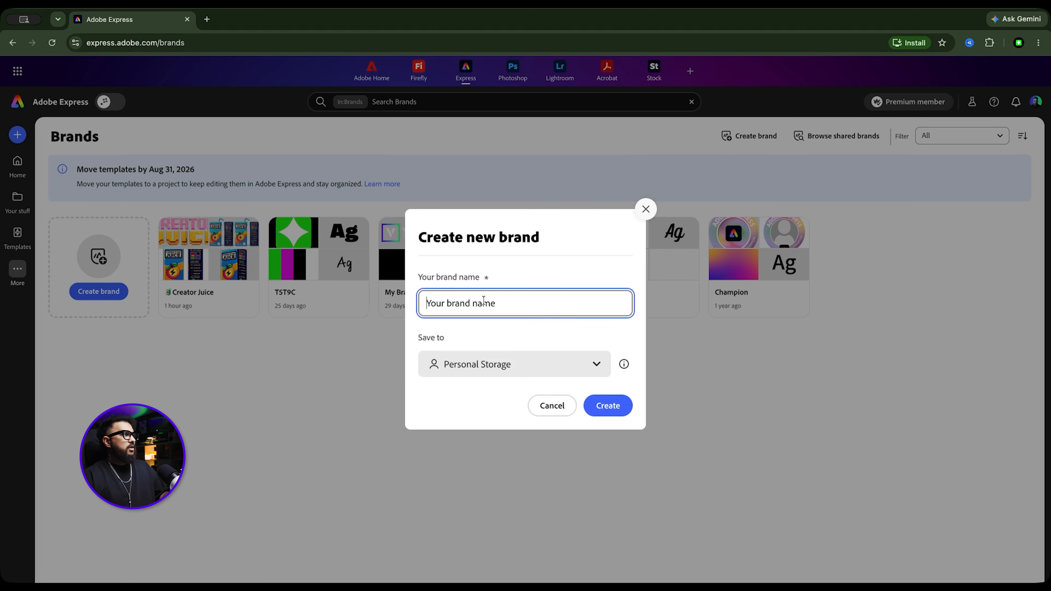
text(Creator Juice)
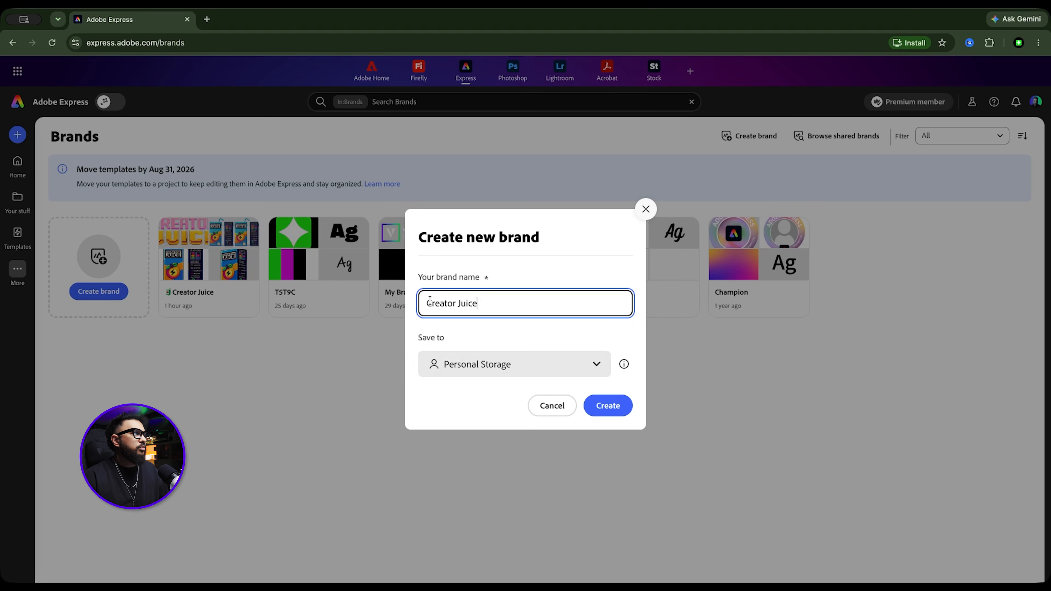
drag(428, 302, 502, 302)
click(497, 303)
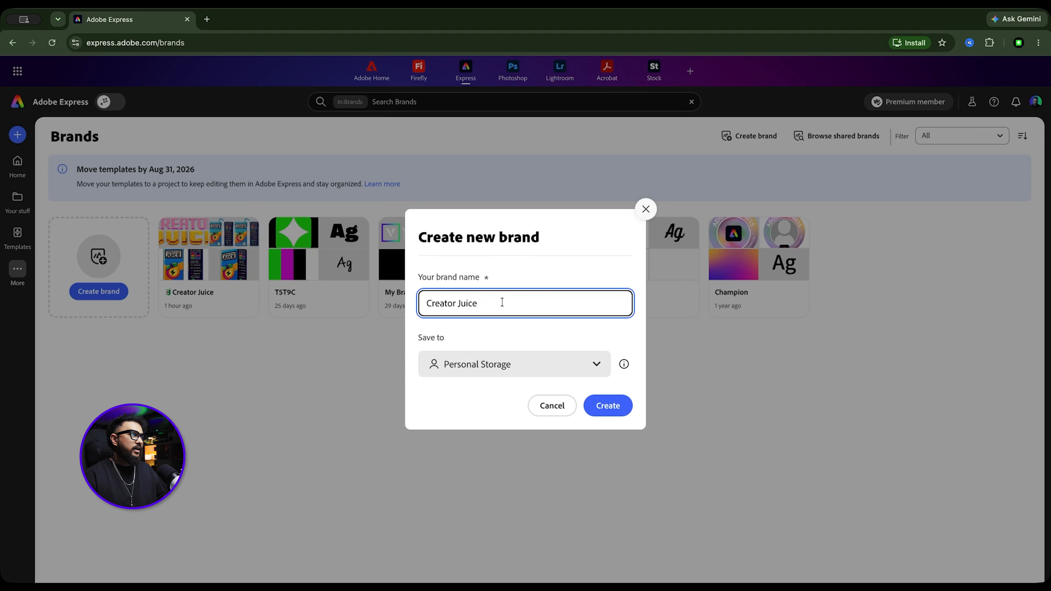
Choose Personal Storage as the save location and create the brand
click(544, 364)
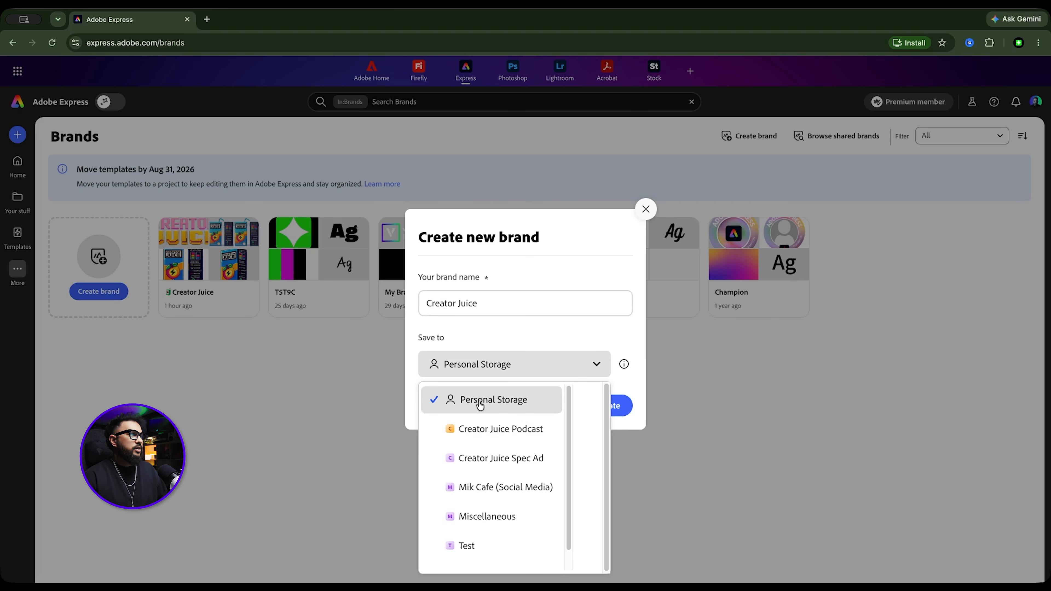
scroll(488, 418, down, 1)
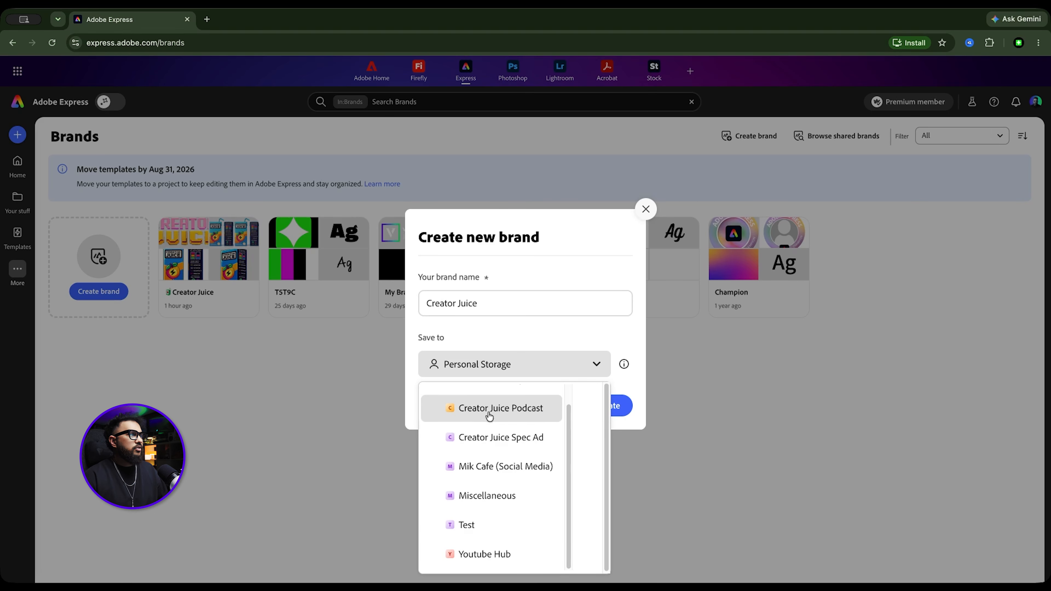
scroll(492, 475, up, 1)
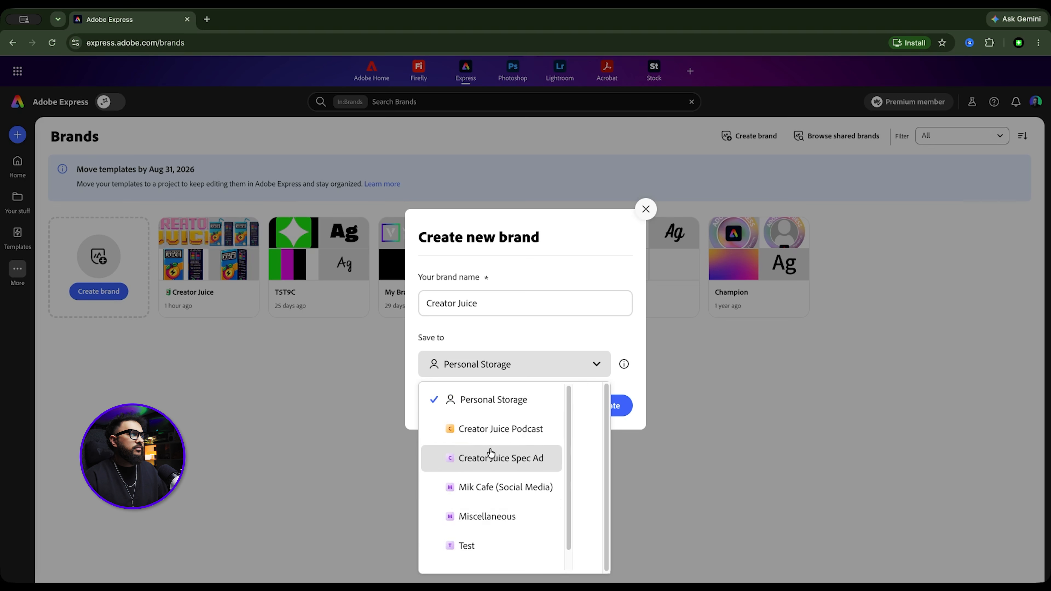
click(477, 400)
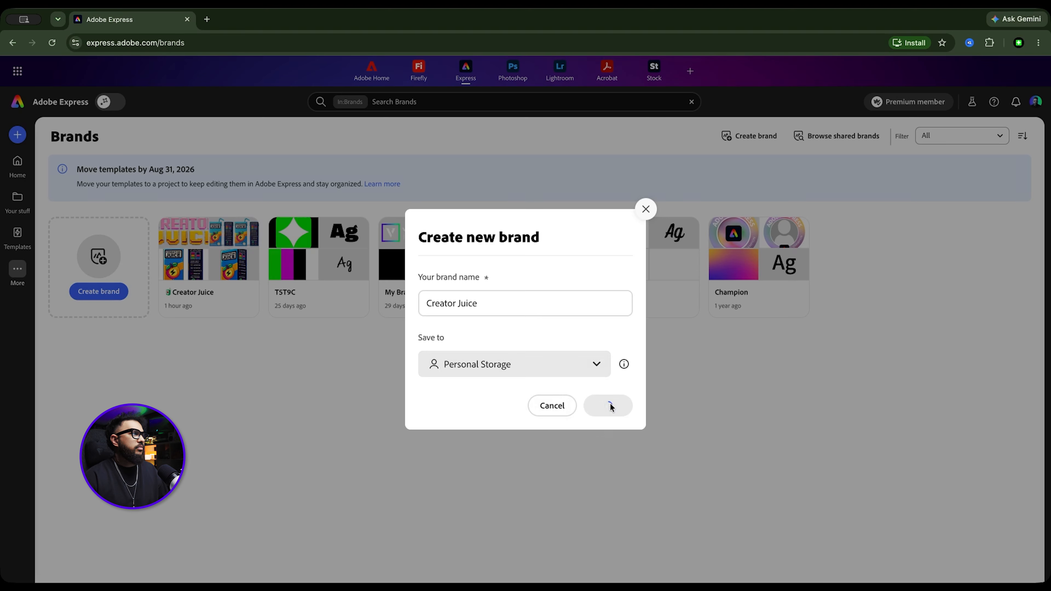
click(609, 406)
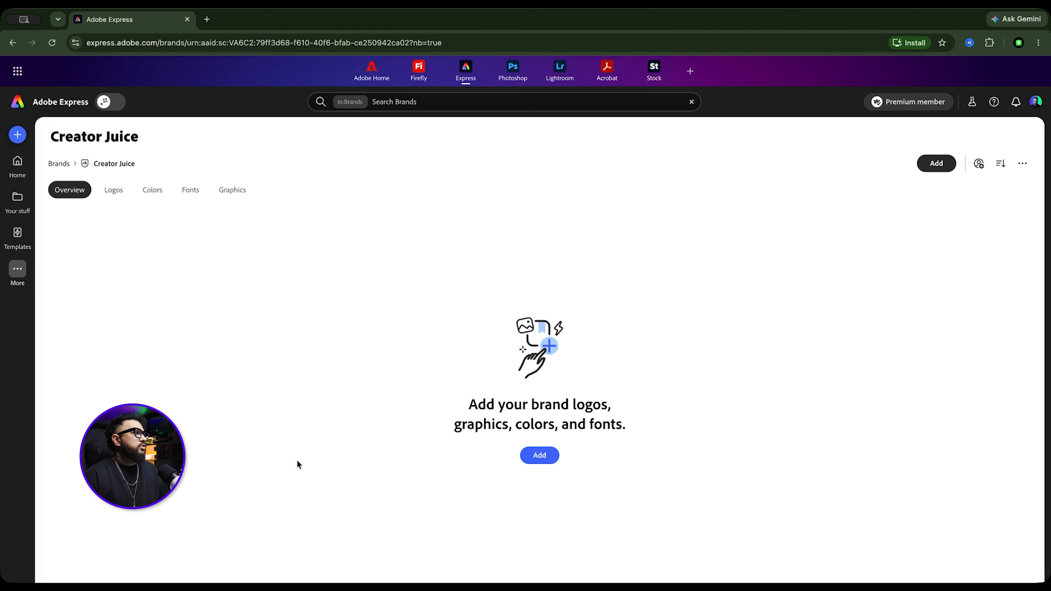
Upload all the PNG files in the Logo + PP Files folder as the brand's logos
click(537, 457)
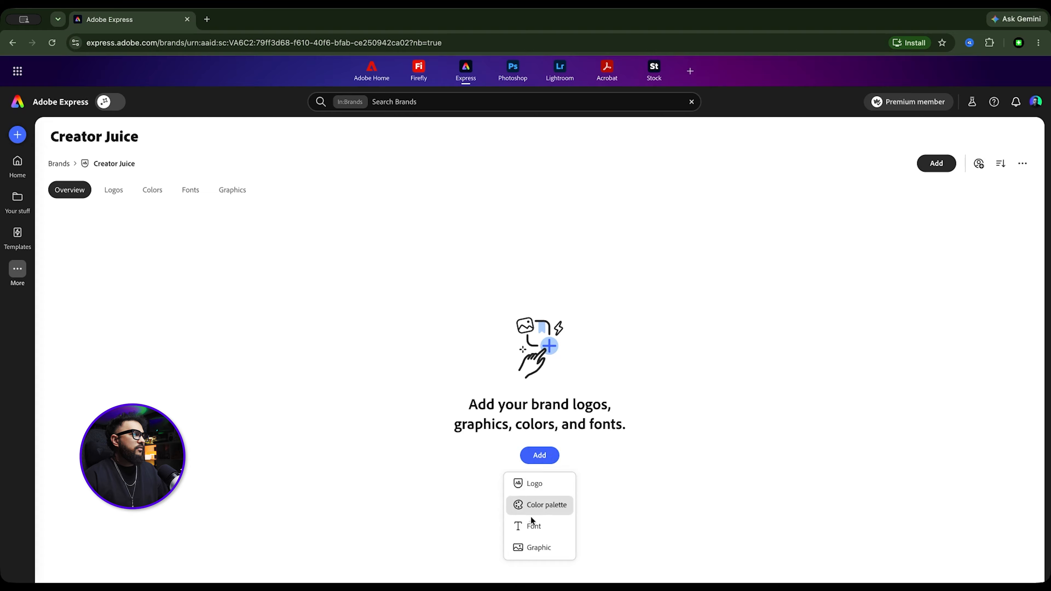
click(533, 489)
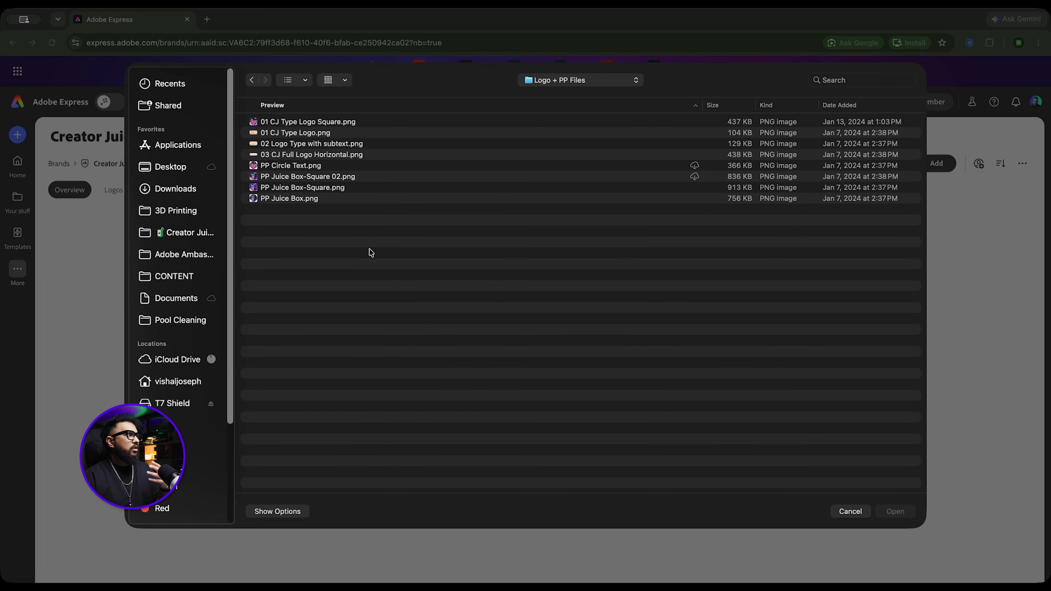
drag(315, 227, 262, 118)
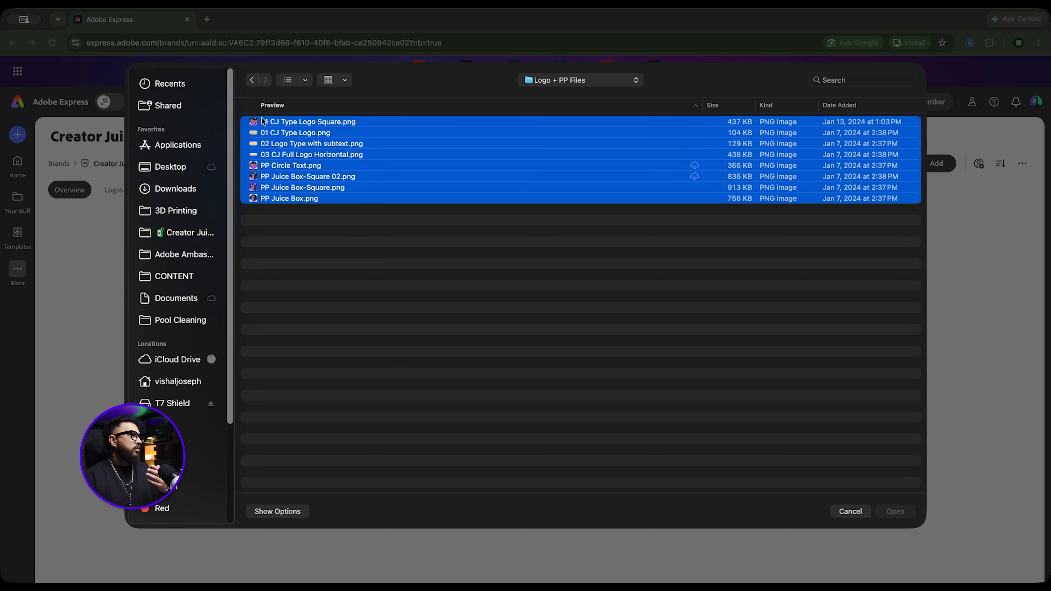
click(897, 512)
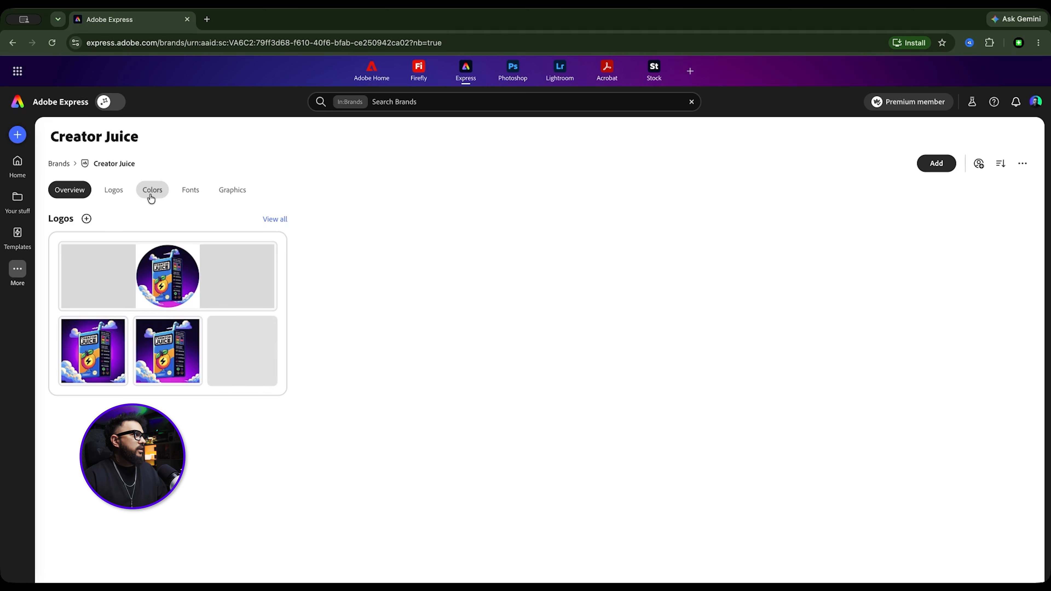
Create a color palette based on the logo and name it Creator Juice palette (Automatic)
click(935, 165)
click(939, 211)
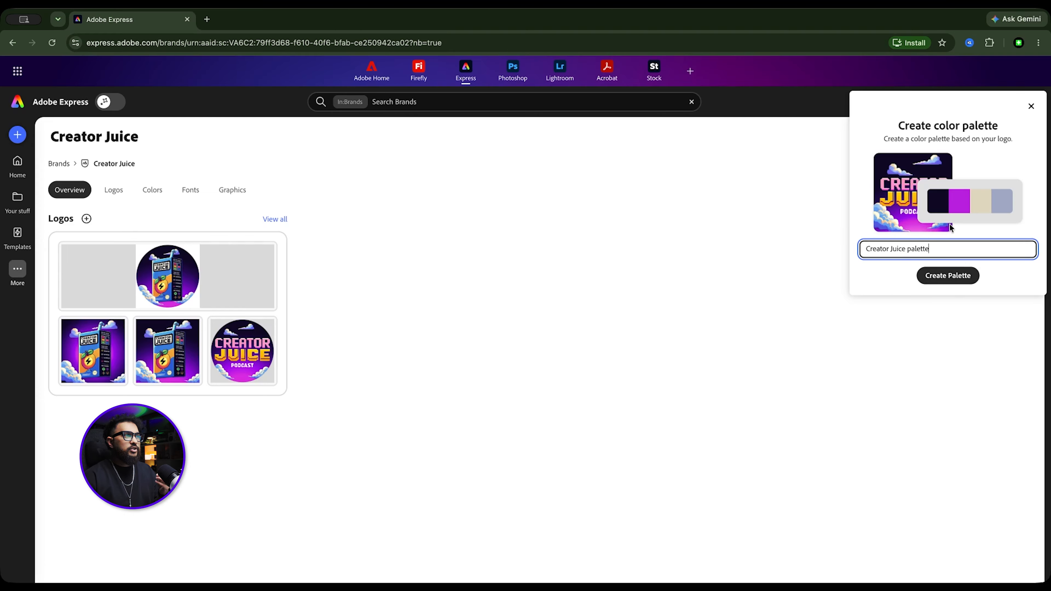
text((Automatic))
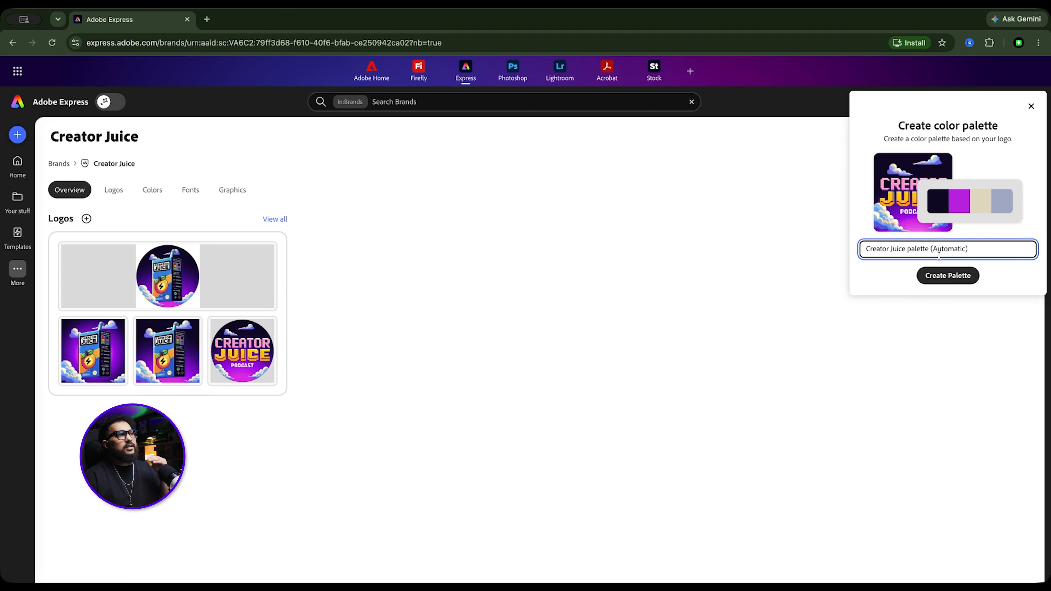
click(945, 276)
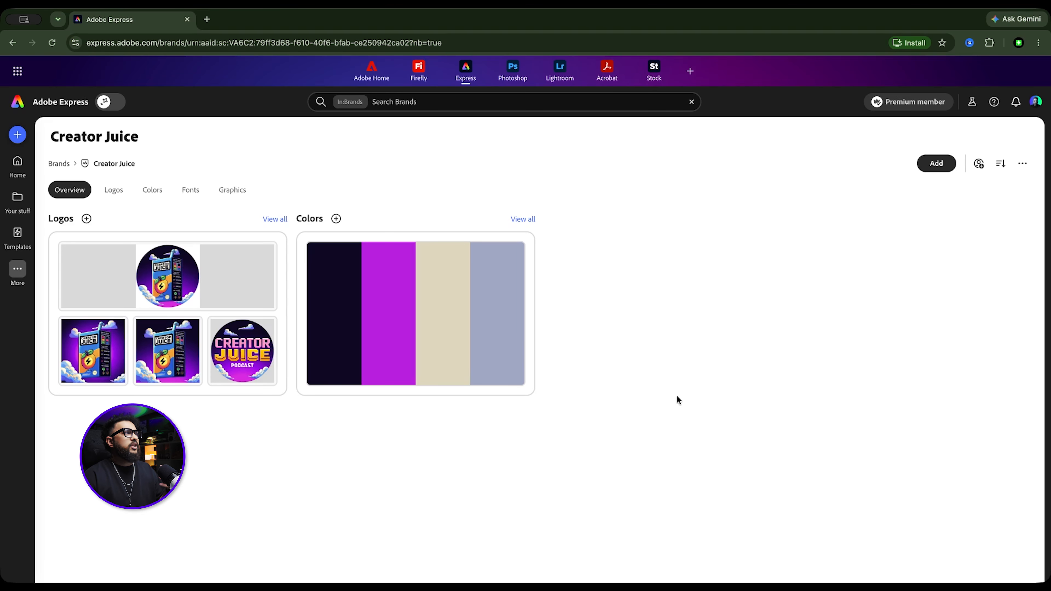
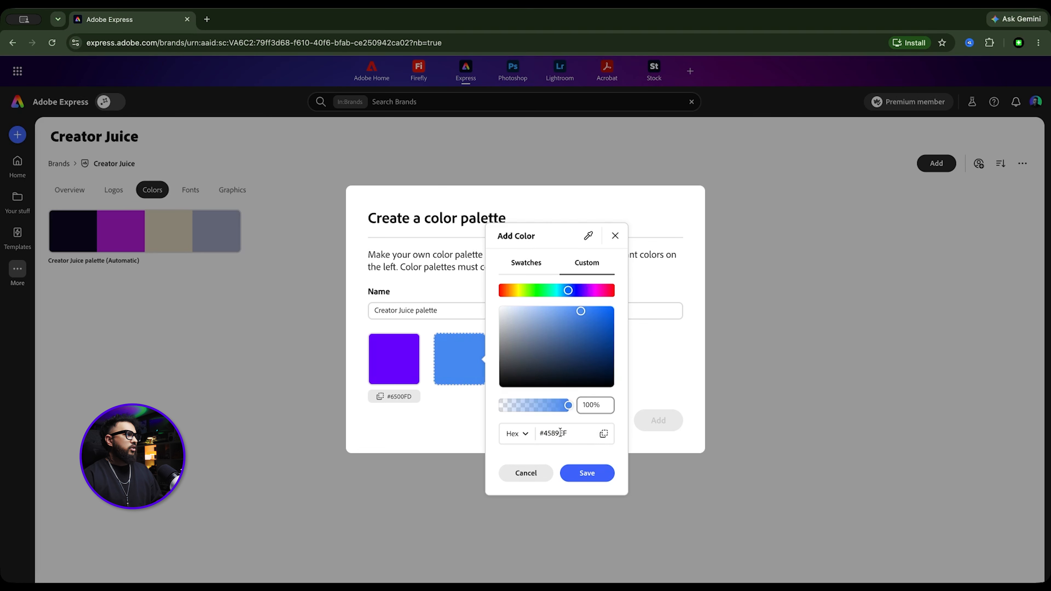
Save the blue second color of the custom palette and add #00FFC7 as its third color
click(596, 474)
click(525, 359)
triple_click(622, 432)
text(#00FFC7)
click(660, 473)
Paste a bright green hex value as the fourth color and add the finished Creator Juice palette to the brand
click(591, 358)
triple_click(682, 432)
key(super+v)
click(718, 472)
click(657, 420)
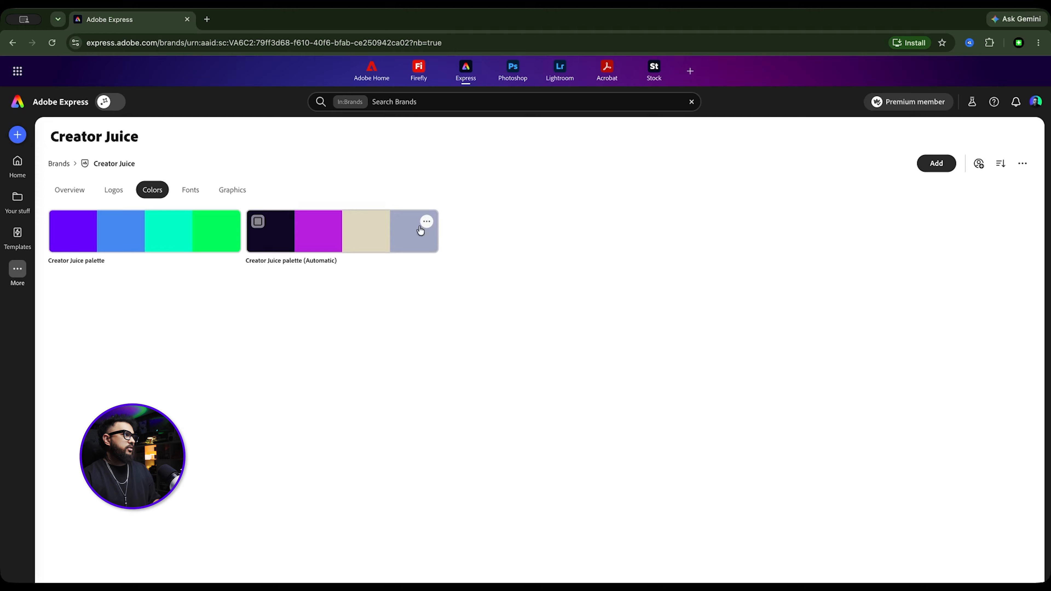
Delete the Creator Juice palette (Automatic) from the brand's colors
click(426, 222)
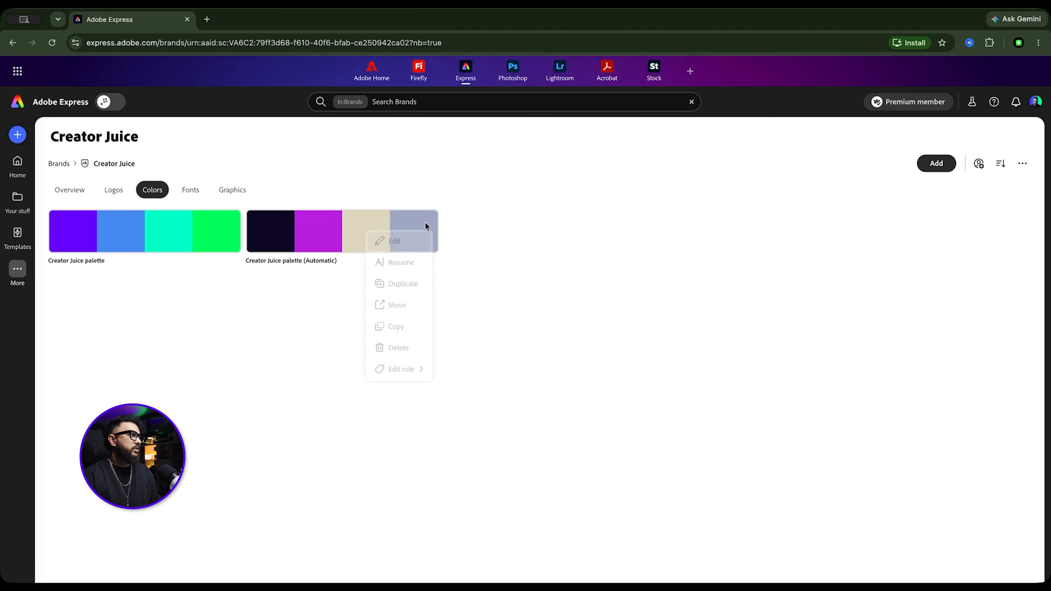
click(397, 350)
click(587, 360)
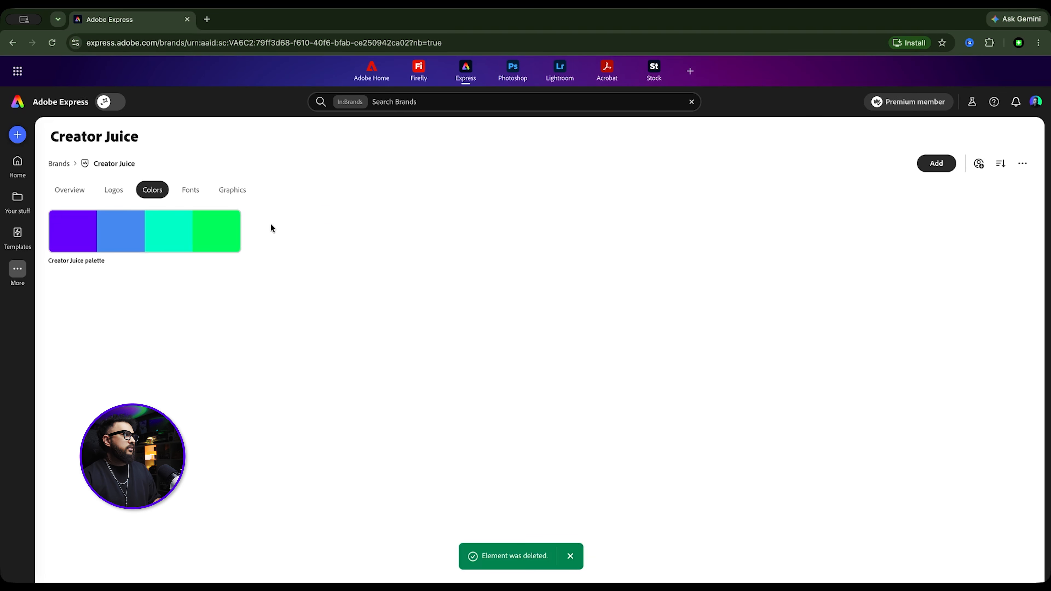
Search the brand's available fonts for poppins and add the whole Poppins family
click(190, 190)
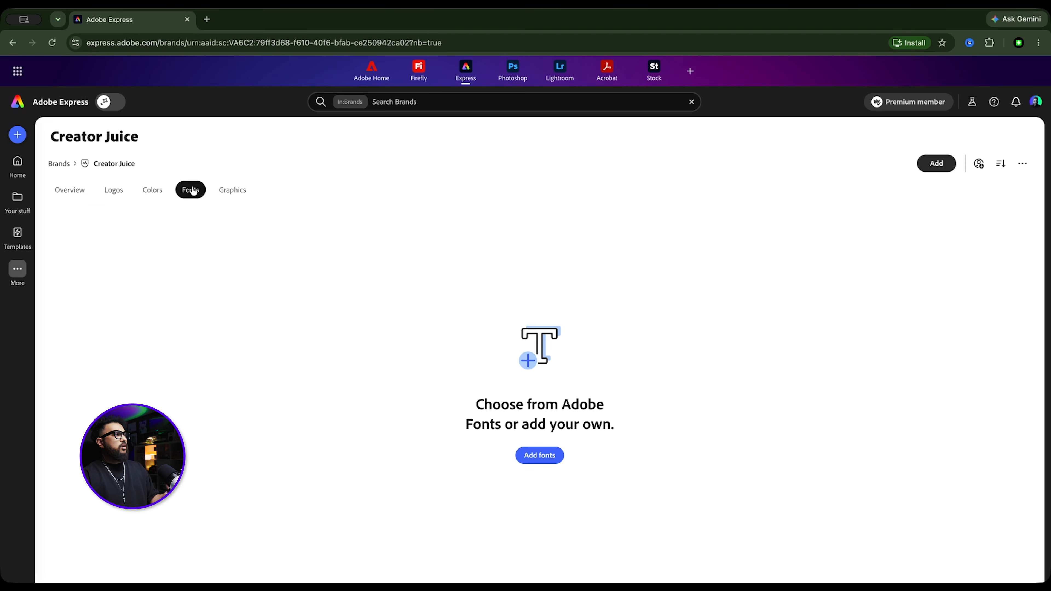
click(545, 455)
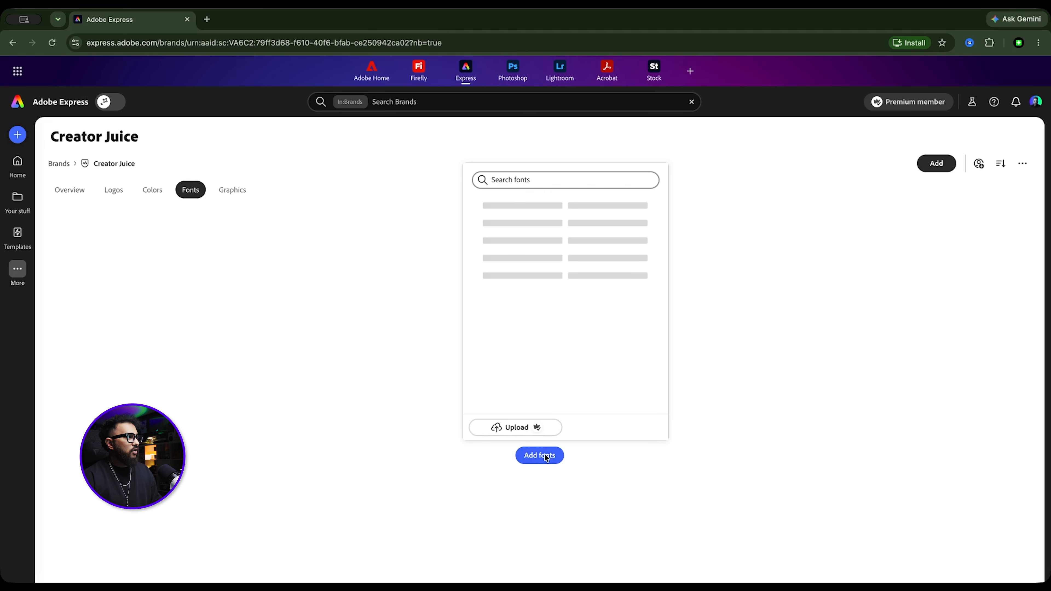
click(541, 184)
text(po)
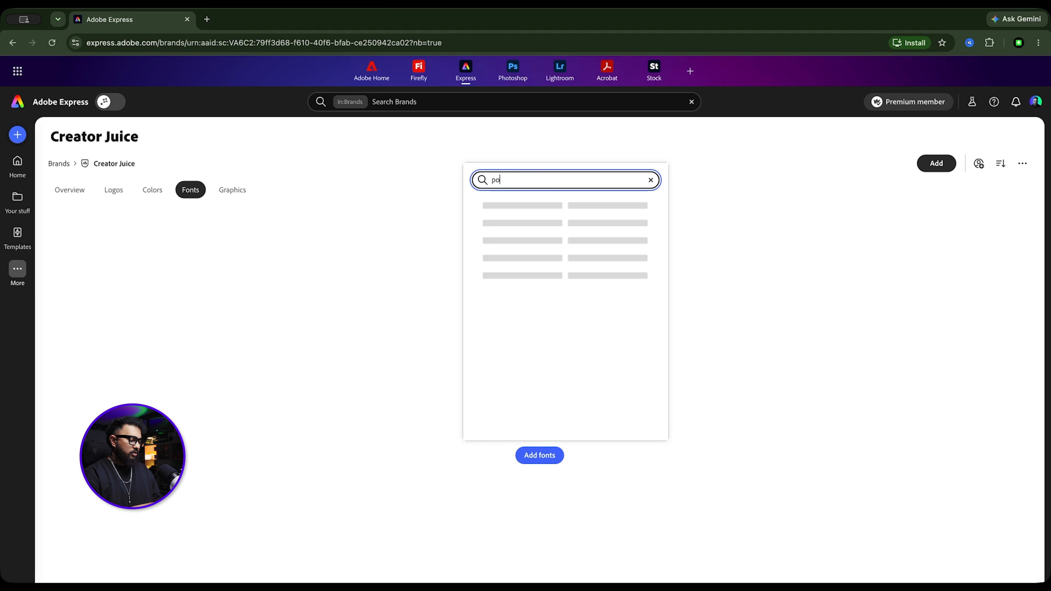
text(ppings)
key(BackSpace)
key(BackSpace)
text(s)
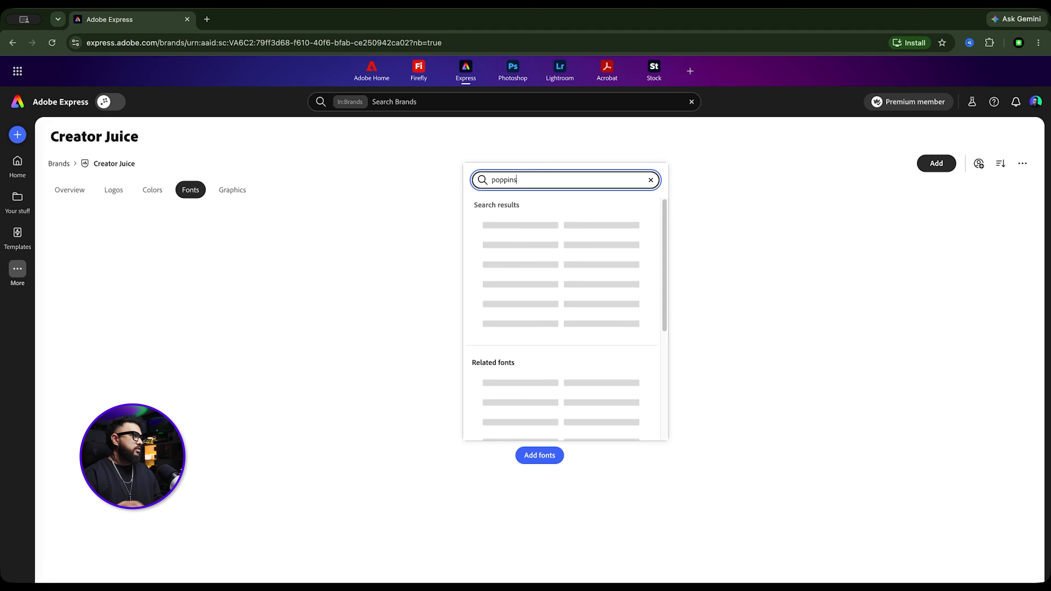
click(568, 228)
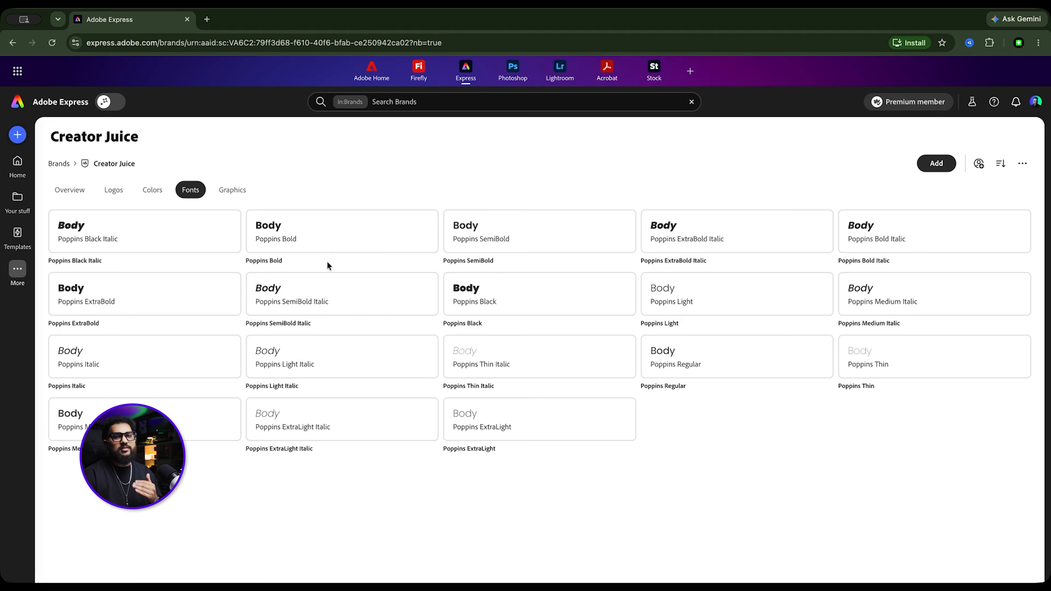
Search the available fonts for bitcount and add Bitcount Grid Double Medium Square to the brand's fonts
click(931, 165)
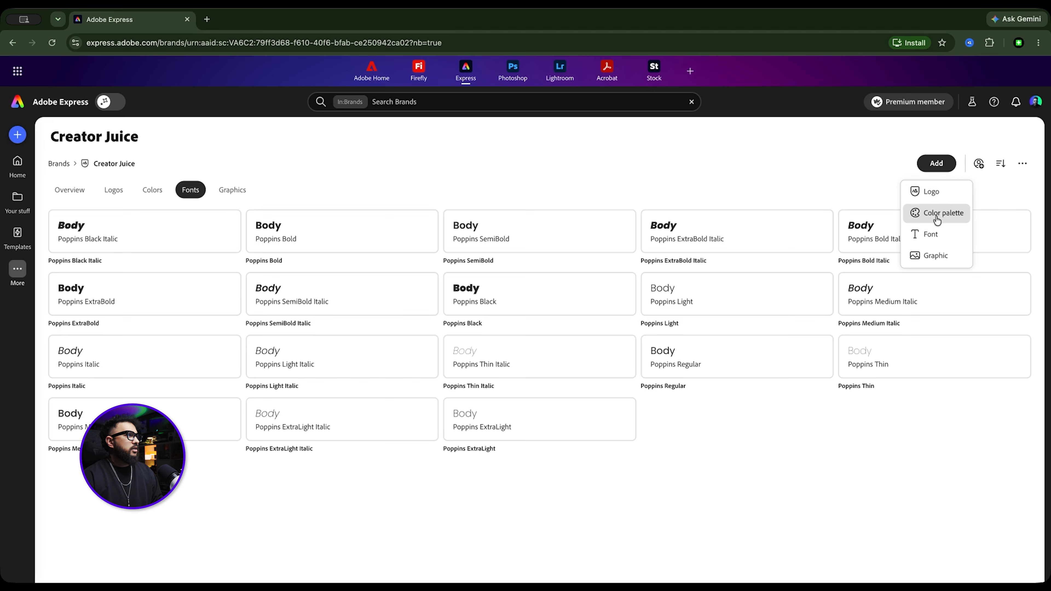
click(931, 234)
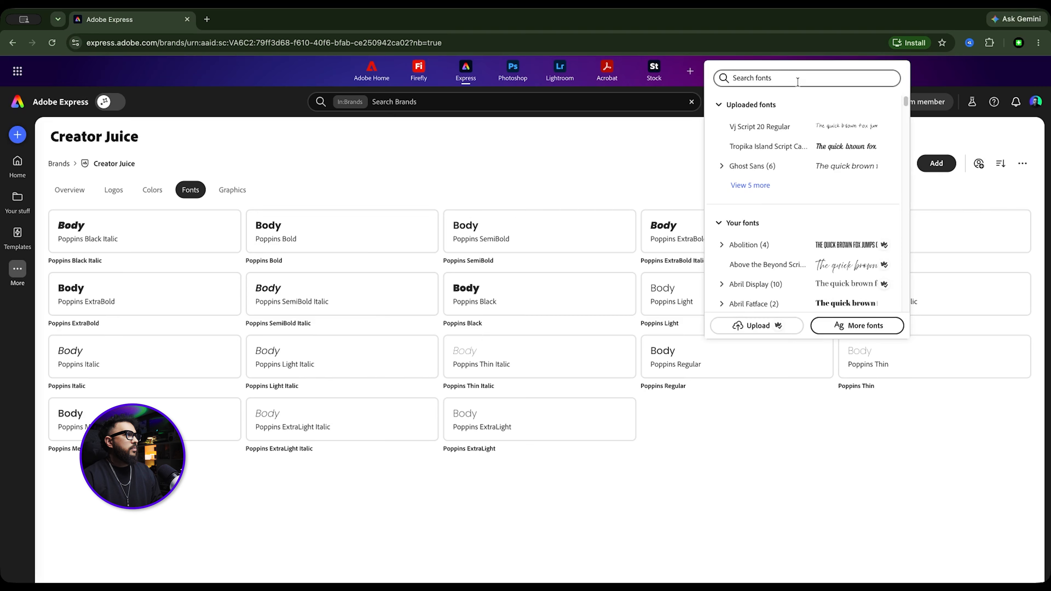
click(775, 75)
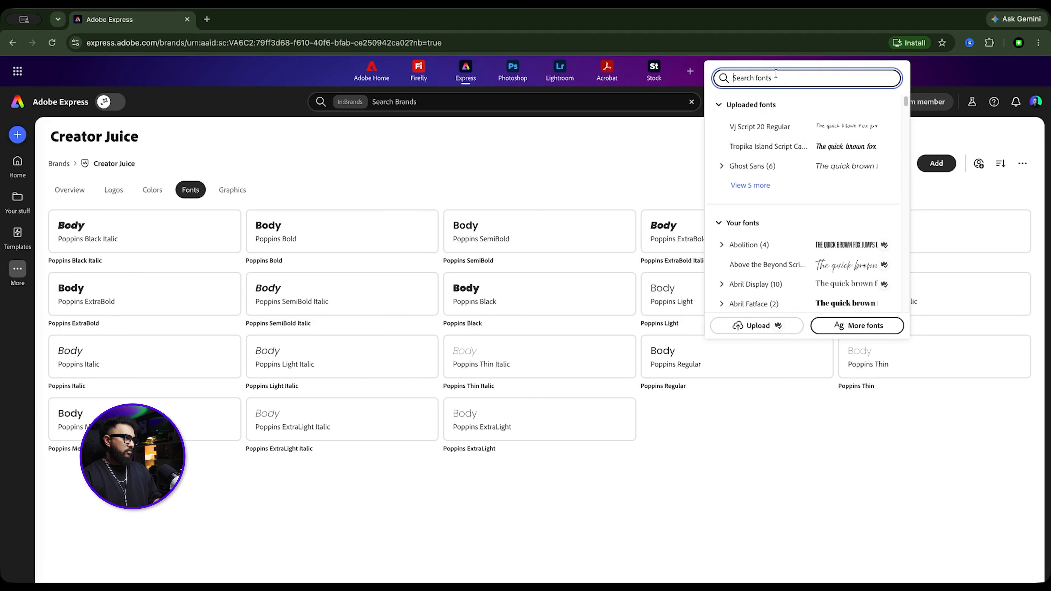
text(bit)
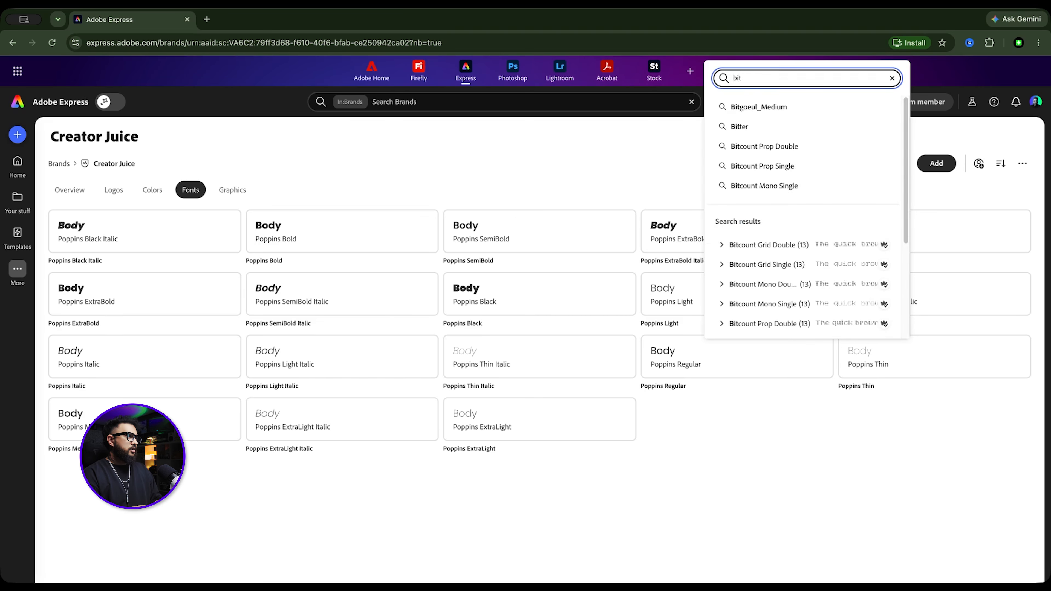
text(count)
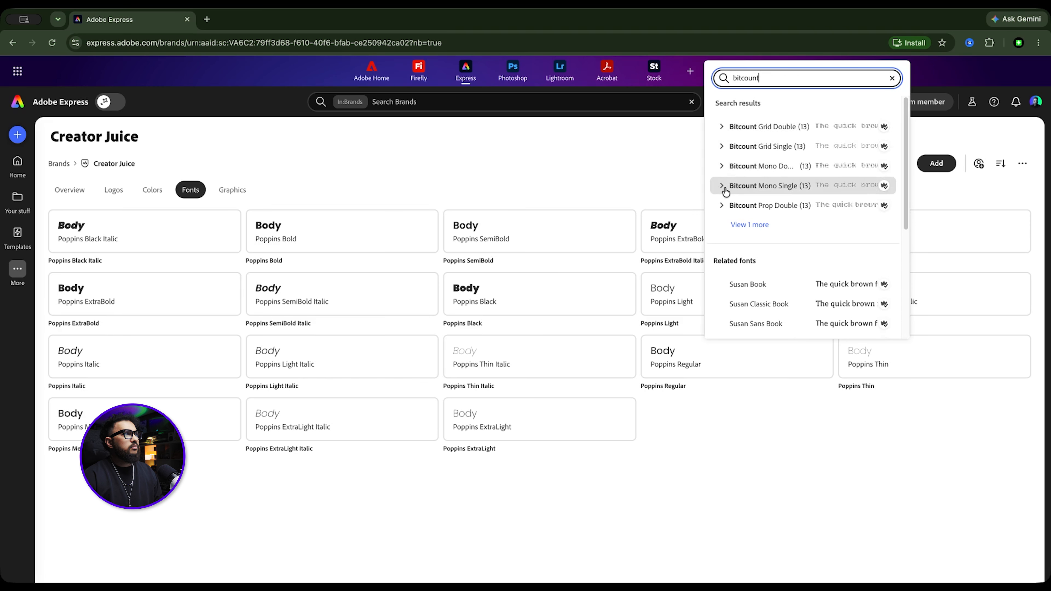
click(721, 129)
scroll(757, 226, down, 2)
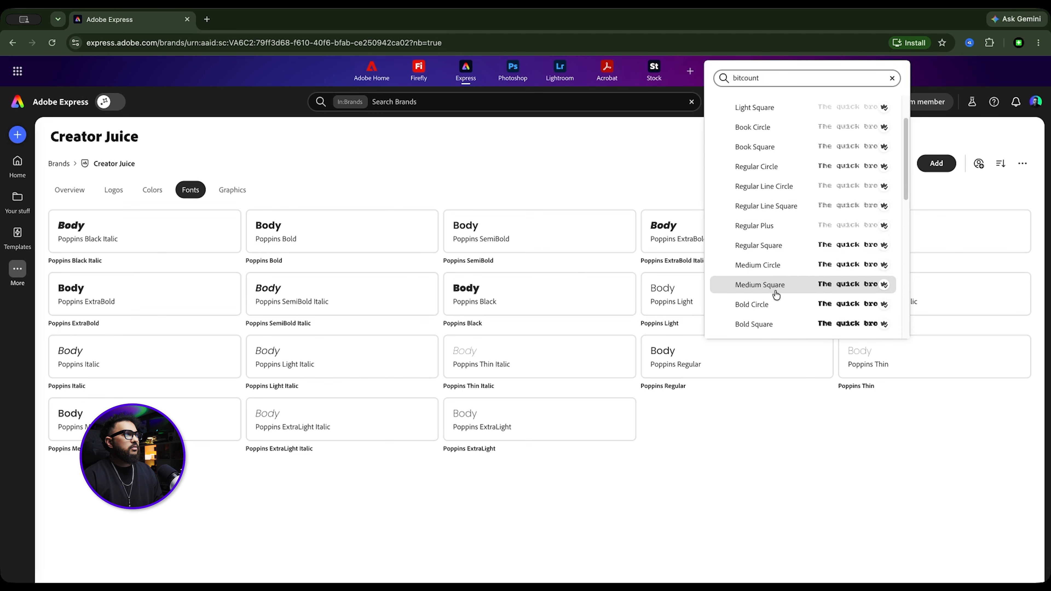
scroll(771, 290, down, 1)
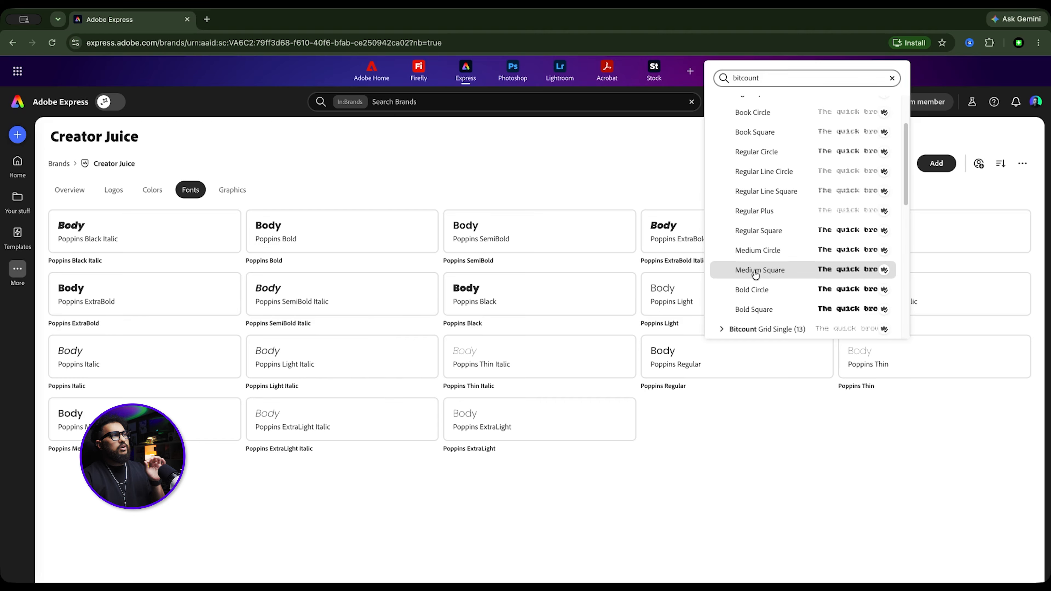
click(776, 271)
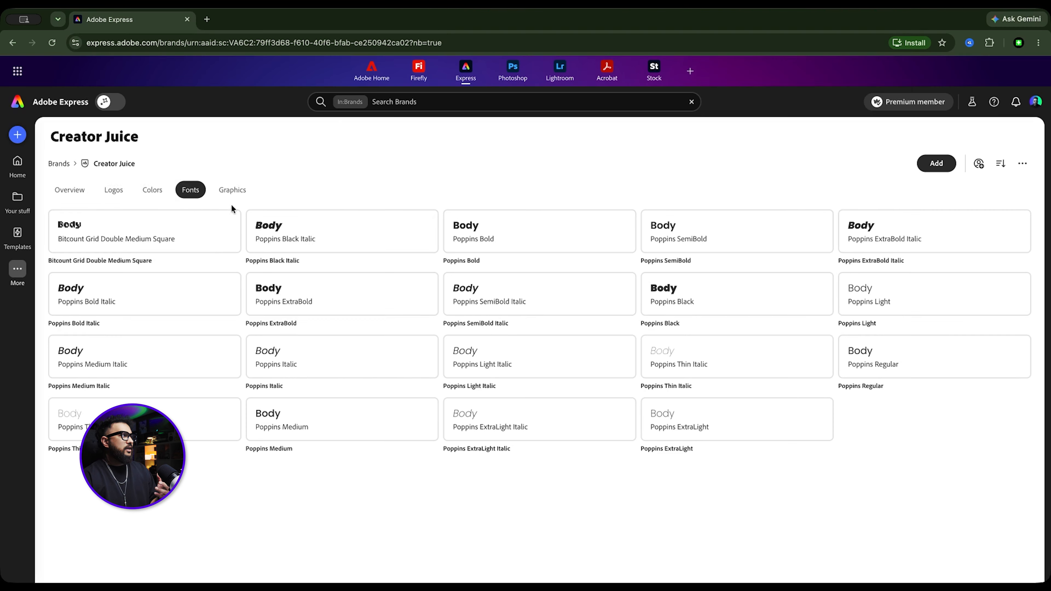
Set the role of the Bitcount Grid Double Medium Square font to Header
click(231, 222)
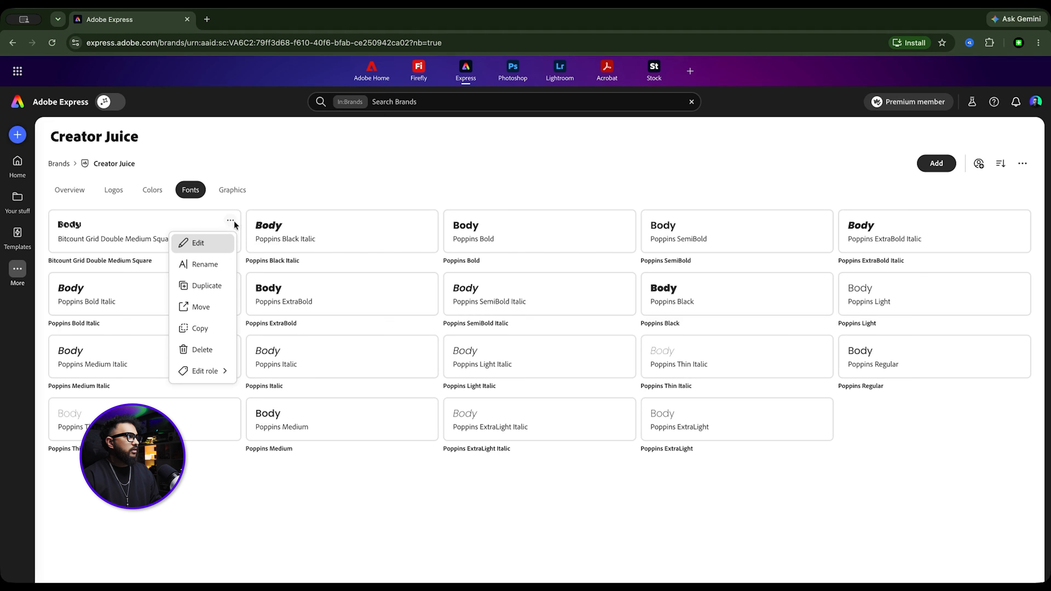
mouse_move(197, 368)
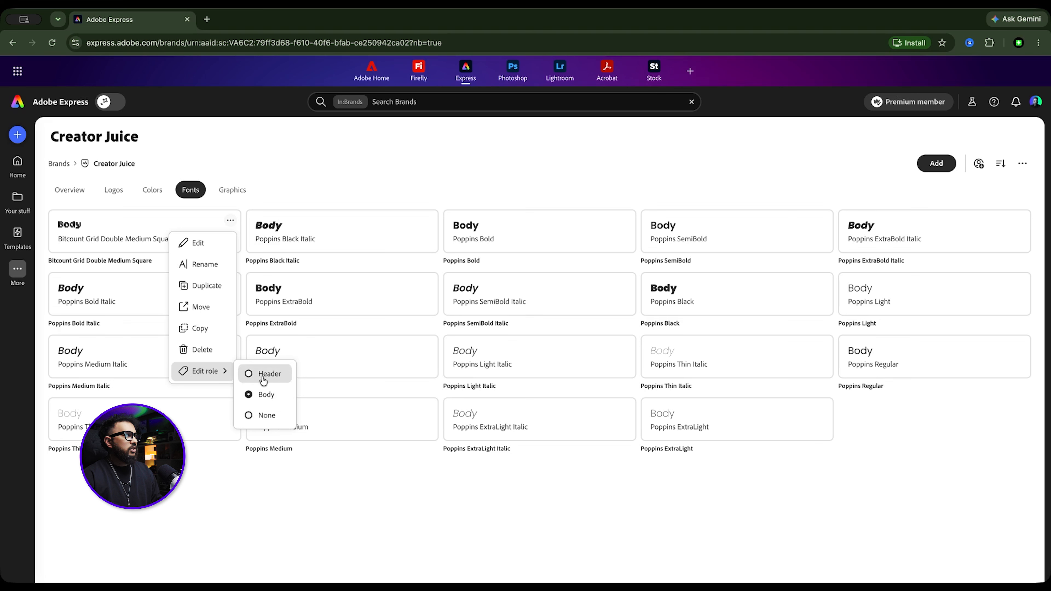
click(263, 375)
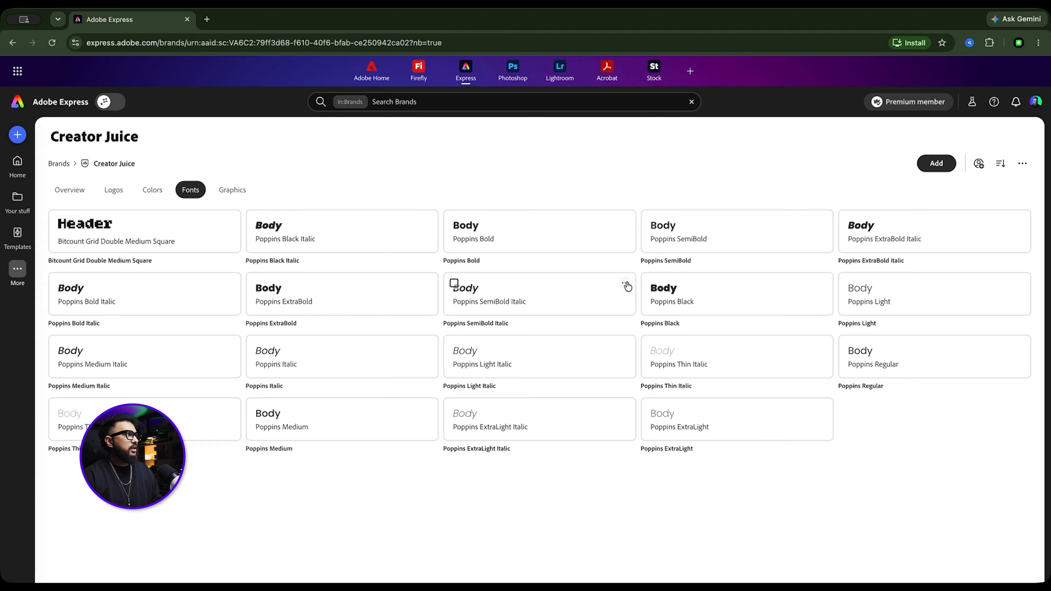
Set the role of the Poppins SemiBold Italic font to Body
click(625, 282)
mouse_move(594, 443)
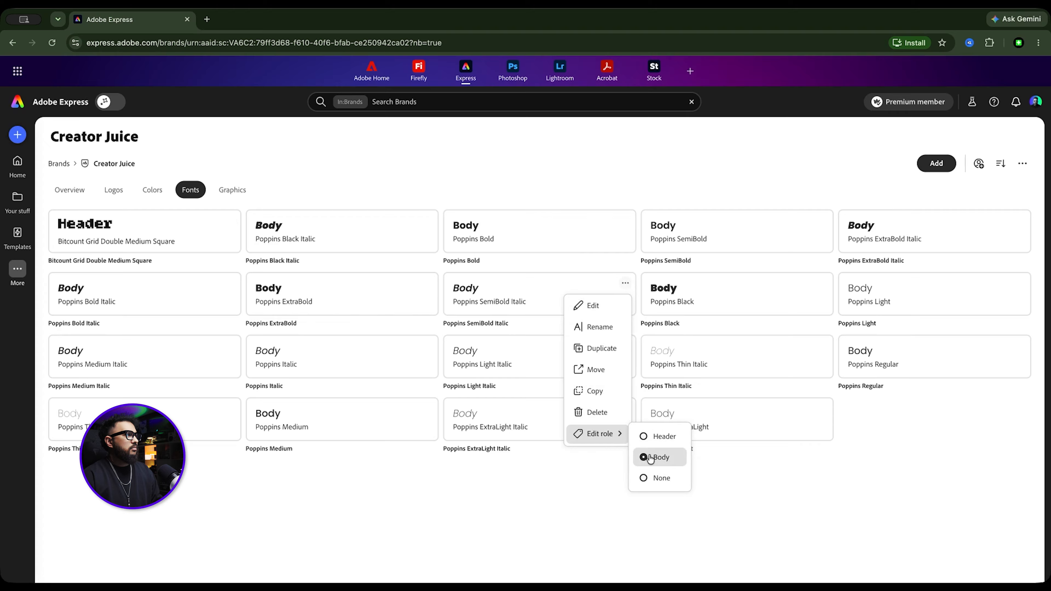
click(647, 457)
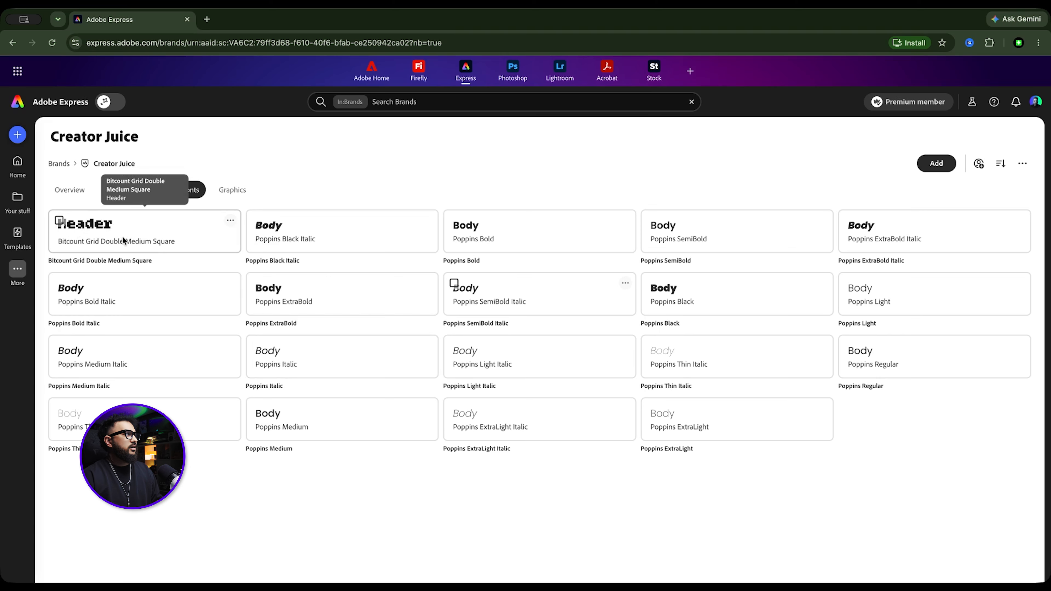
Upload the two background-removed character PNG files from the Characters folder to the brand's graphics
click(228, 190)
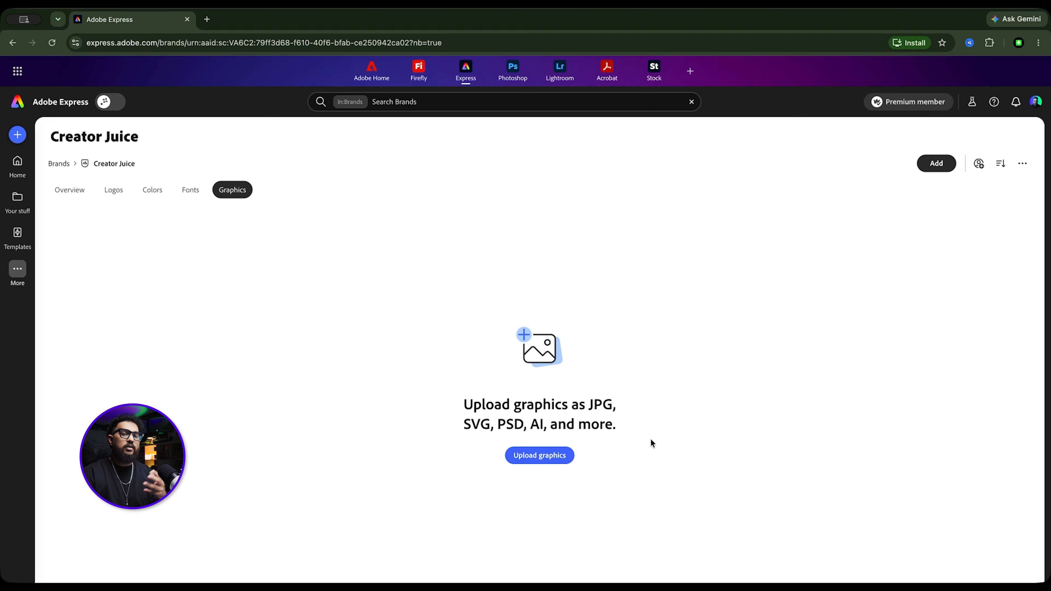
click(537, 455)
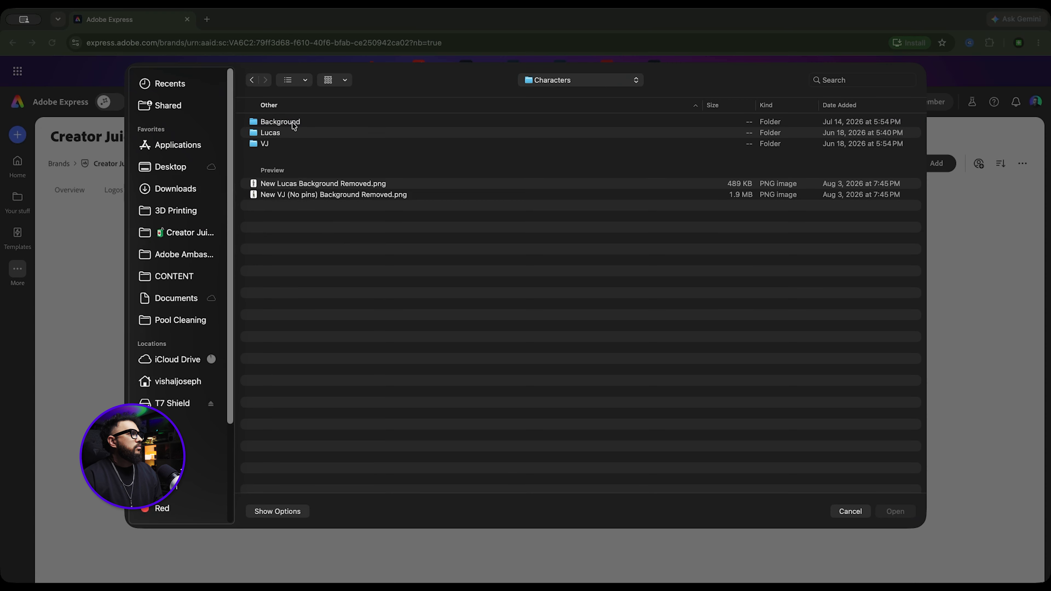
drag(354, 233, 316, 182)
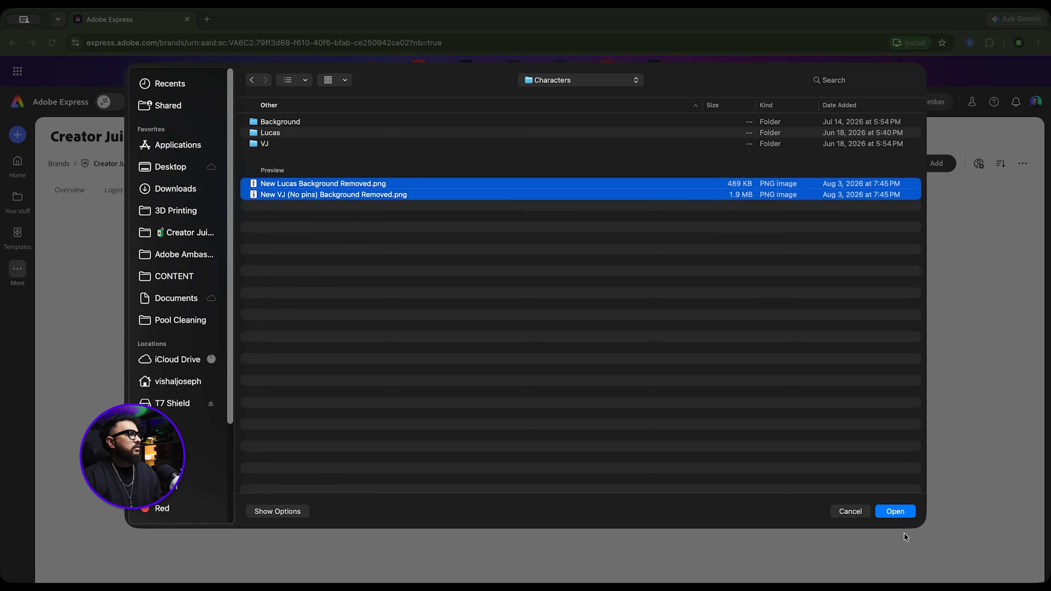
click(895, 512)
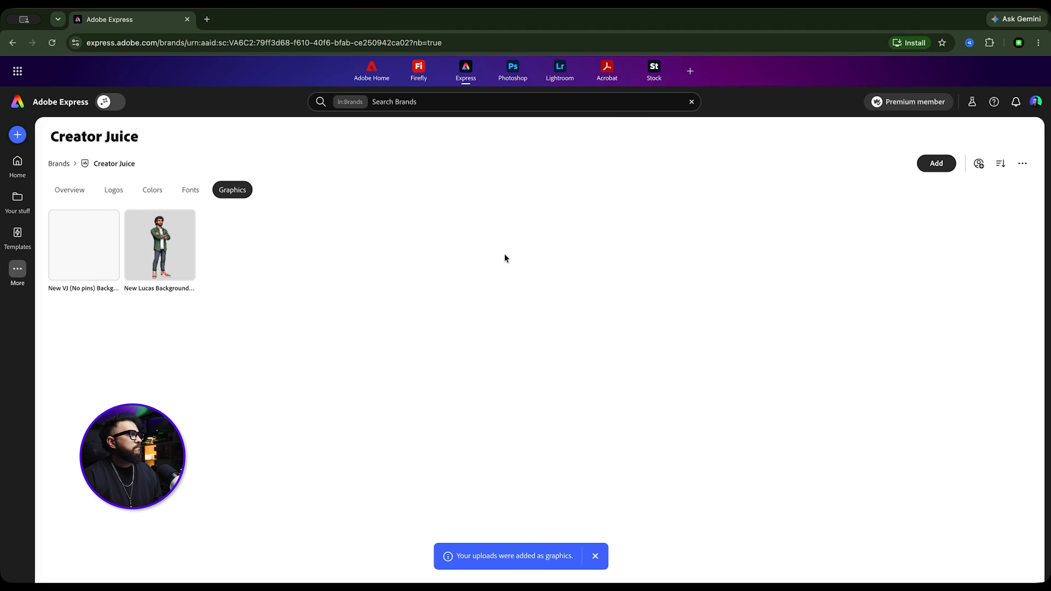
Add everything in the Juice Box folder to the brand as further graphics
click(935, 165)
click(914, 255)
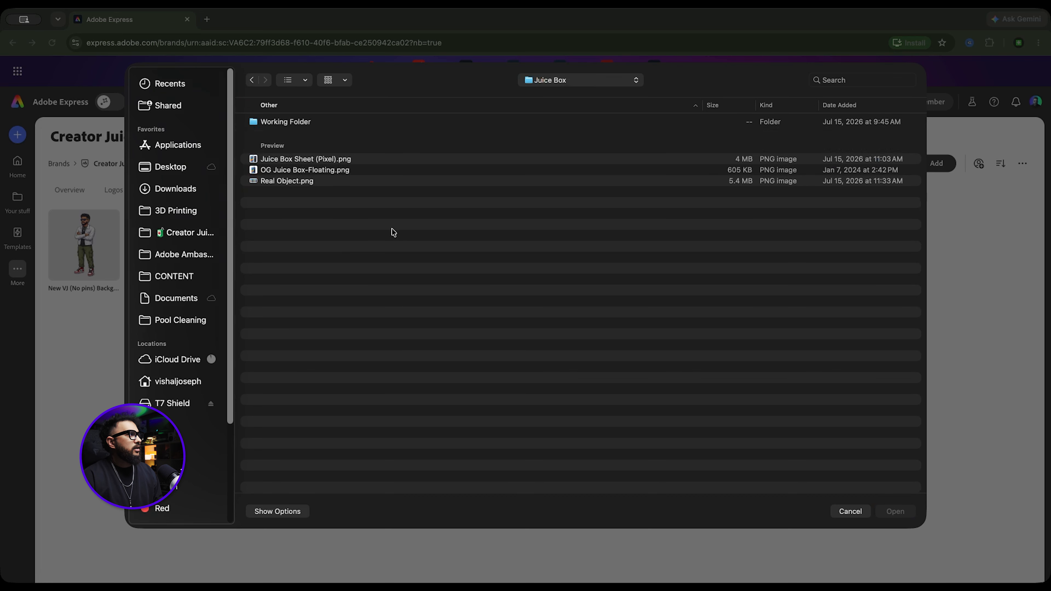
key(super+a)
click(898, 512)
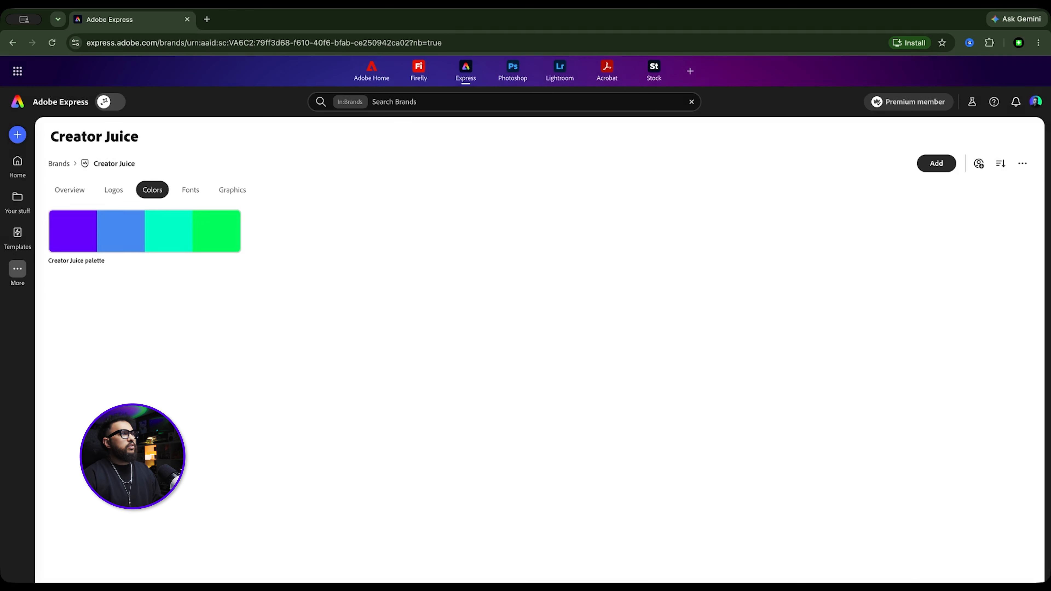
Start another color palette for the brand and save #FFB800 as its first color
click(942, 165)
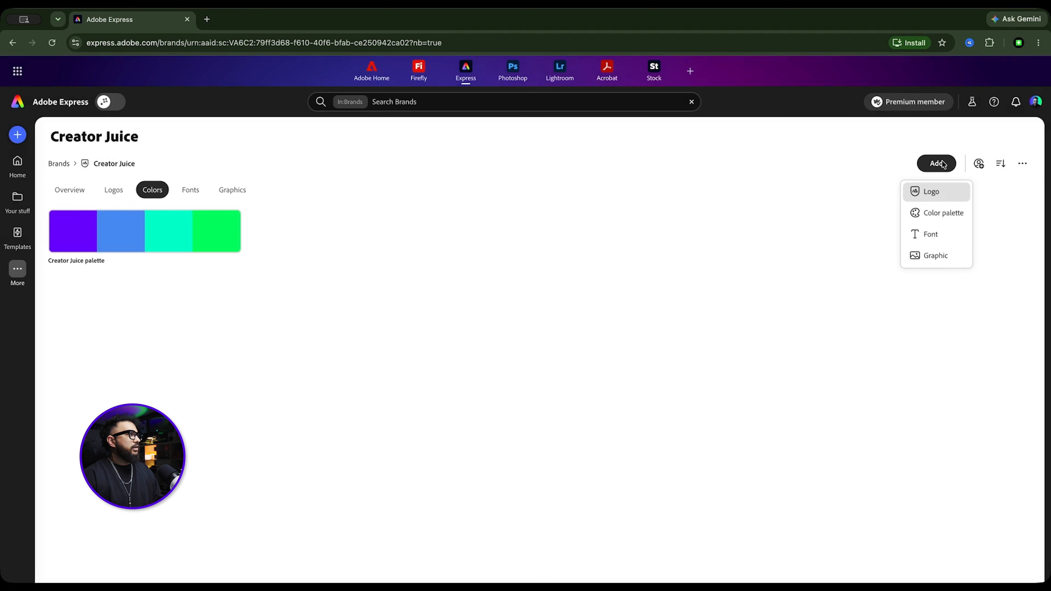
click(933, 213)
click(395, 370)
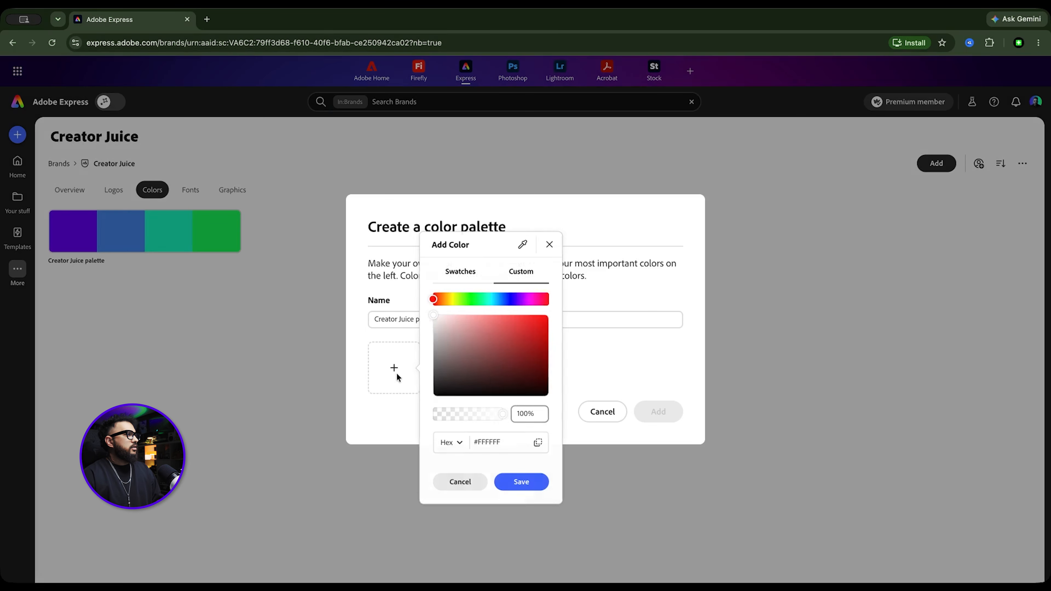
triple_click(485, 441)
text(#ffb800)
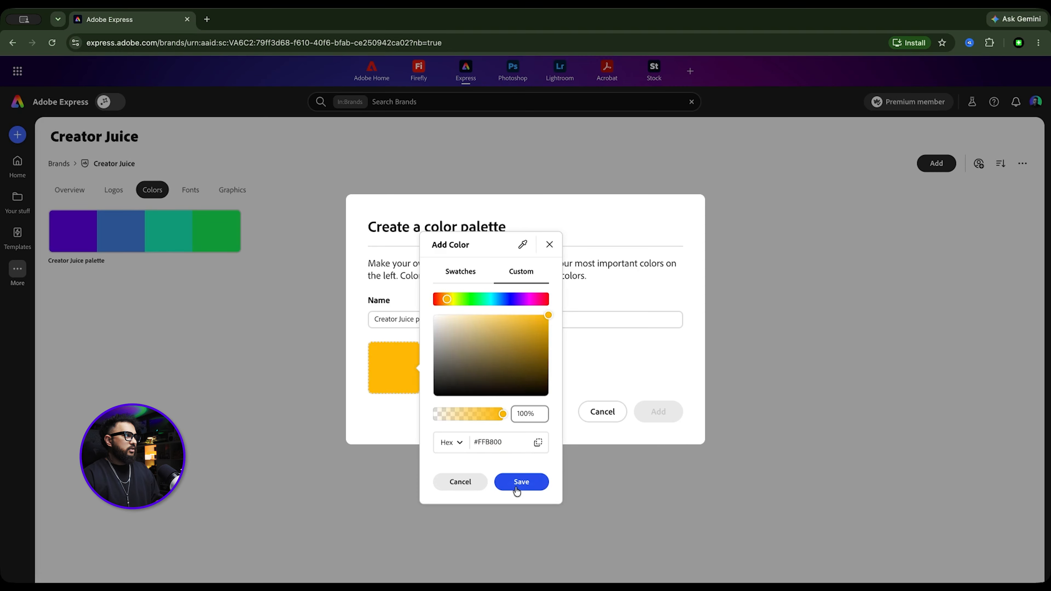
click(517, 491)
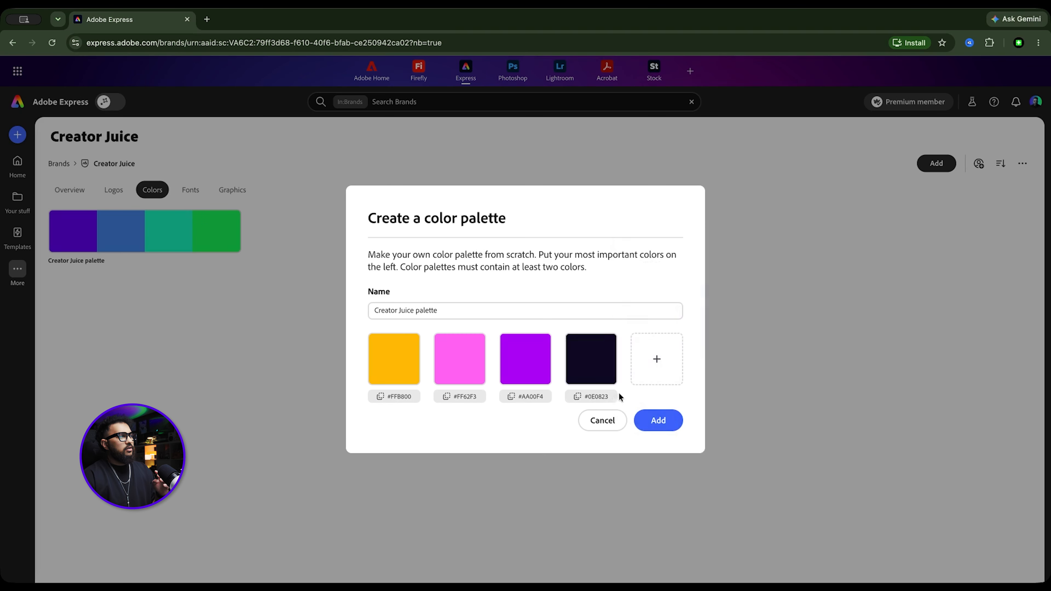
Name the new palette Creator Juice Primary Palette and add it to the brand's colors
click(476, 310)
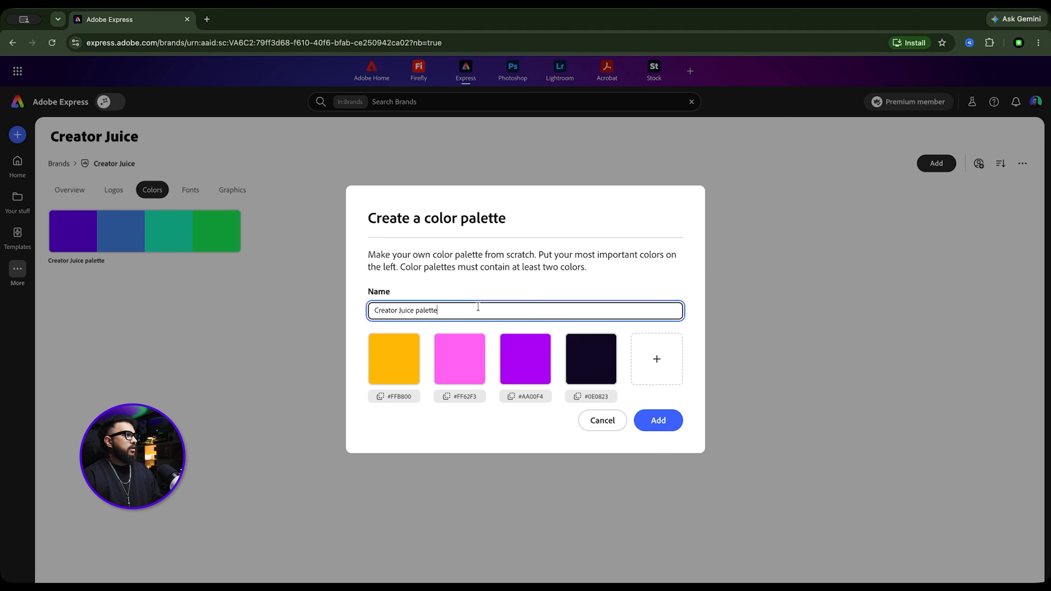
double_click(422, 310)
text(Primary Palette)
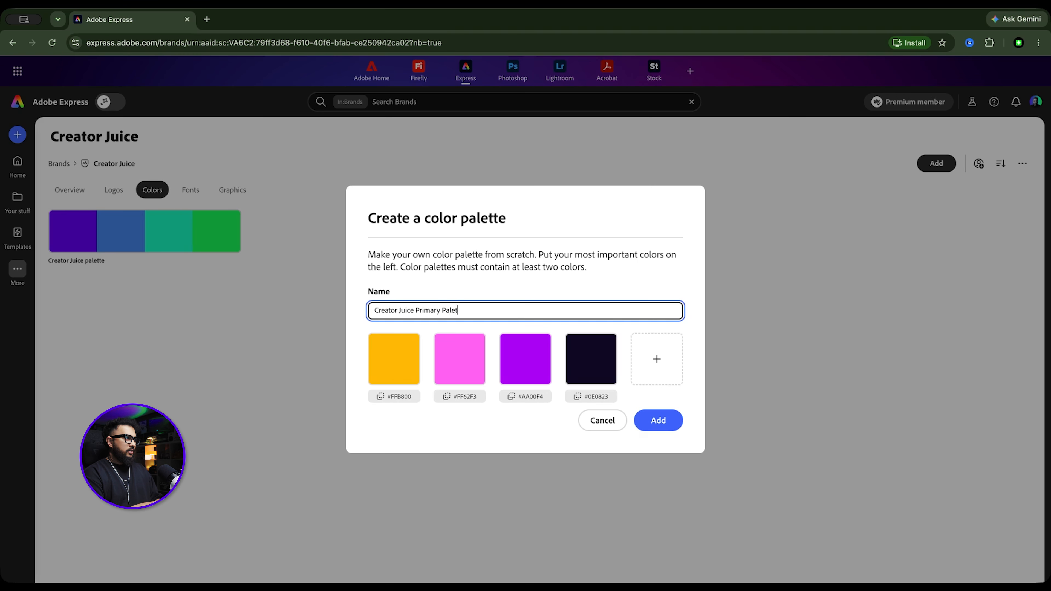
click(662, 421)
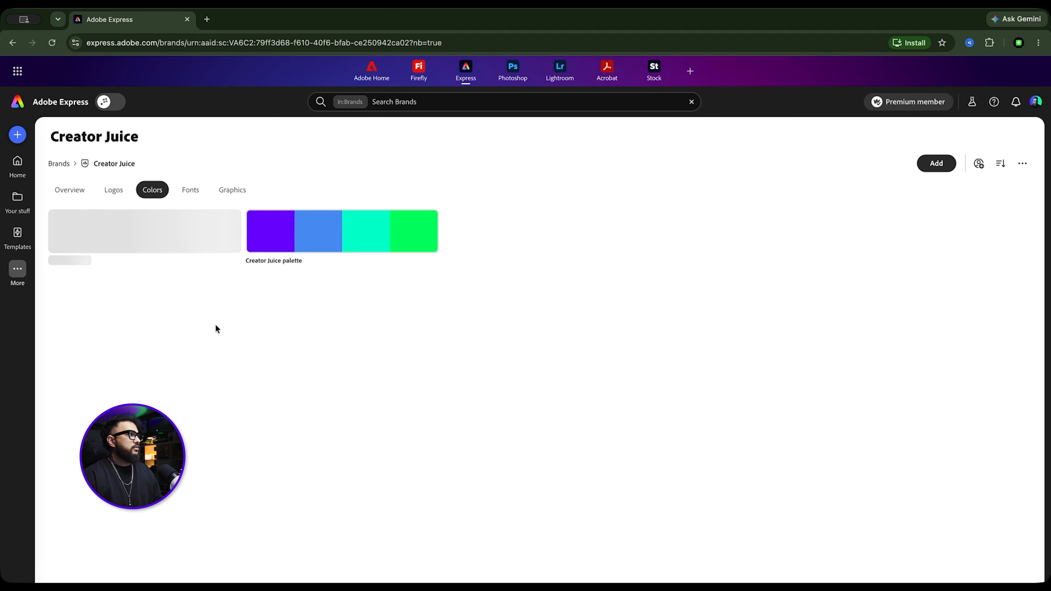
Examine which role is assigned to the Creator Juice Primary Palette
mouse_move(231, 224)
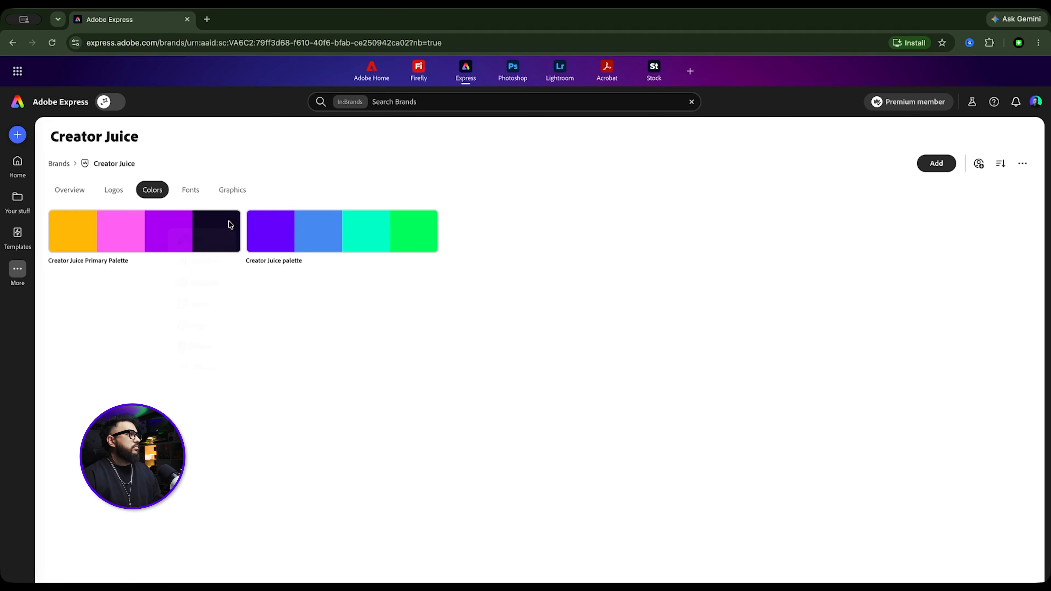
click(230, 222)
click(229, 222)
click(229, 222)
mouse_move(213, 373)
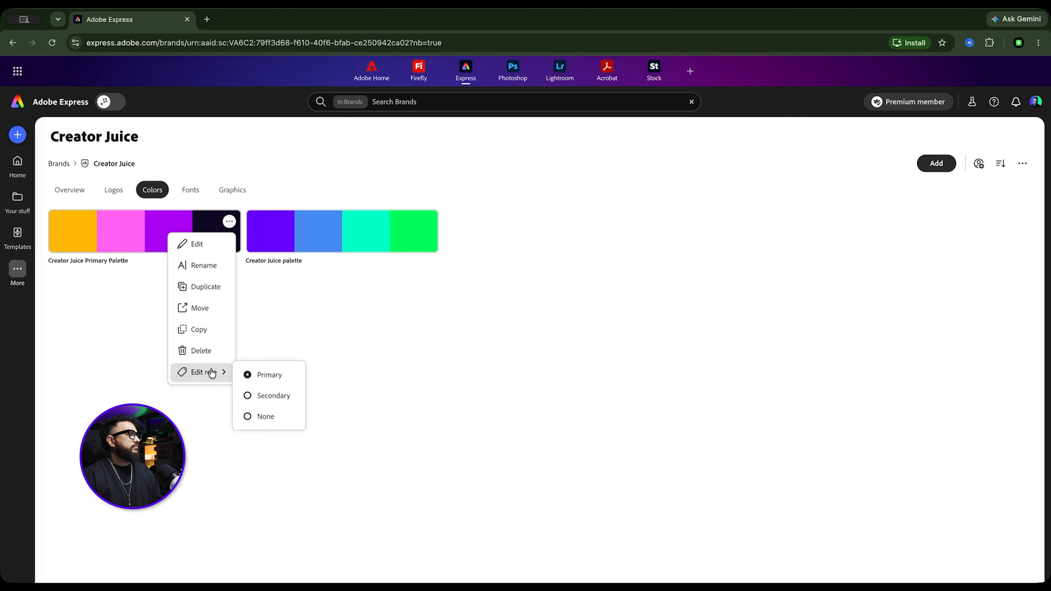
click(311, 291)
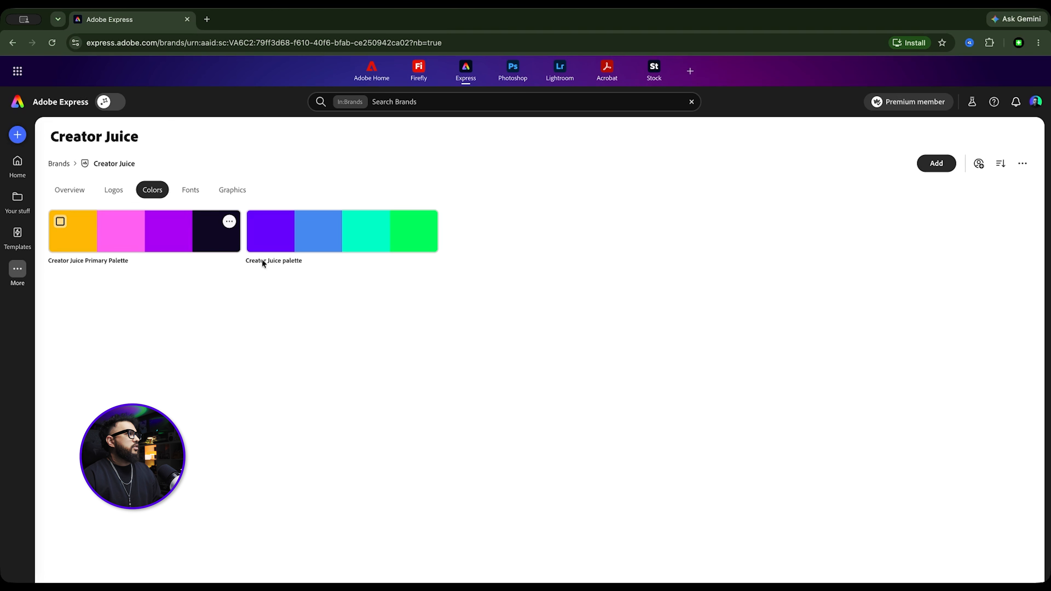
click(230, 222)
mouse_move(203, 371)
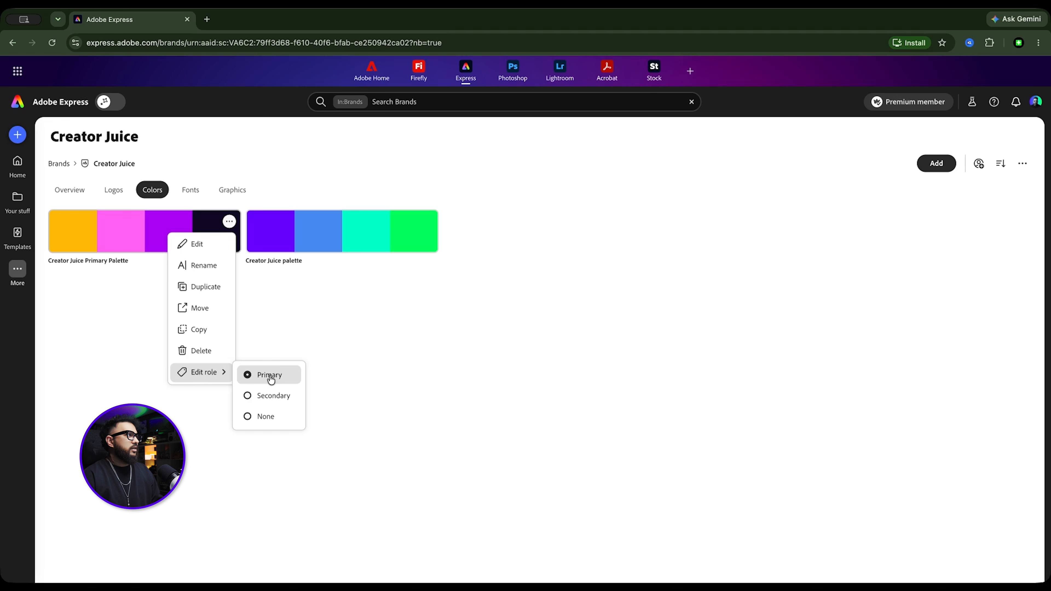
click(484, 222)
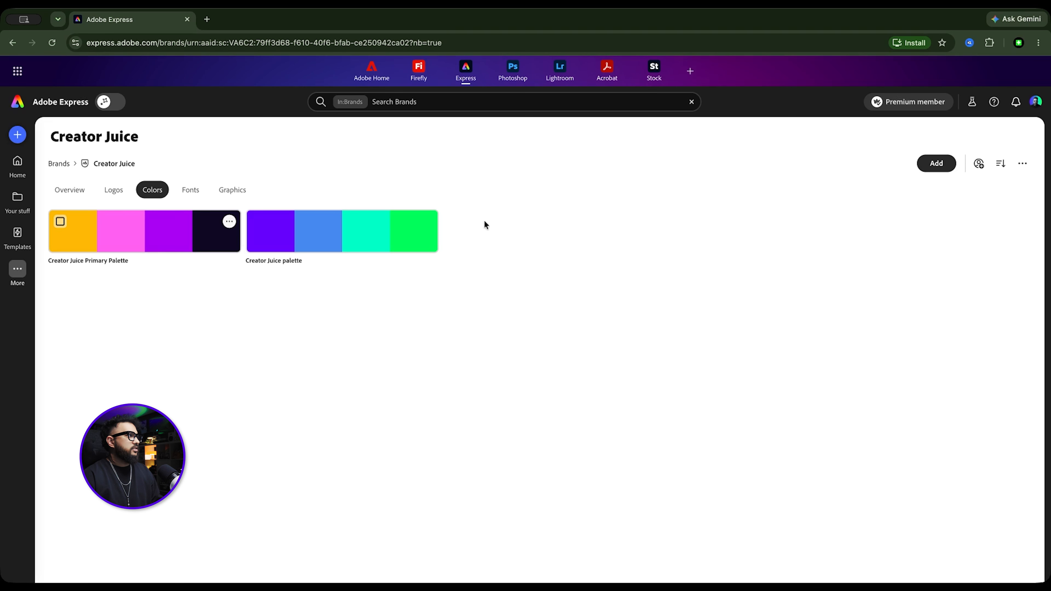